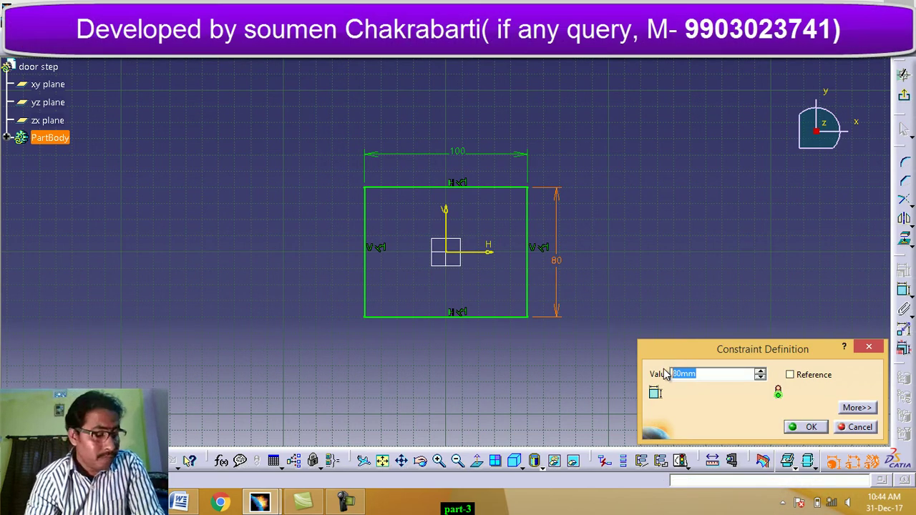
# - Set the rectangle's vertical dimension to 75 mm and compare the sketch with the door-step drawing in Word
pyautogui.write('75')
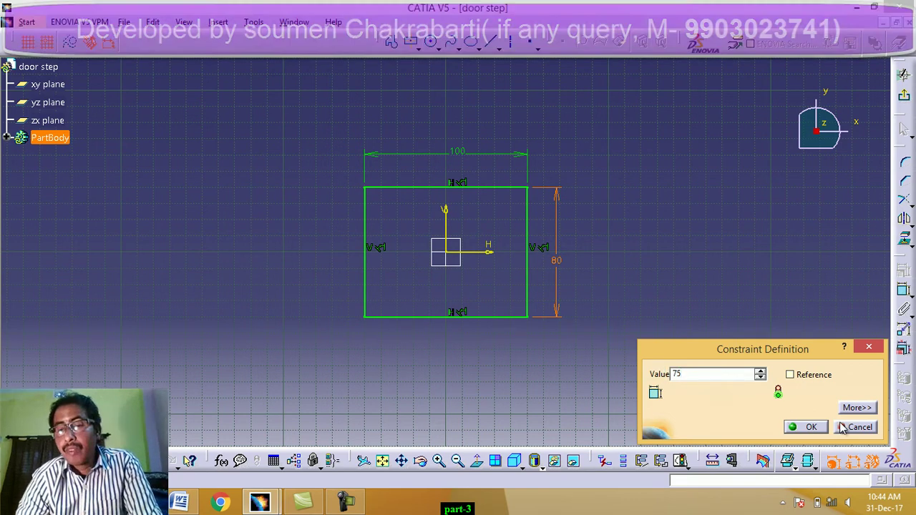
pyautogui.click(810, 427)
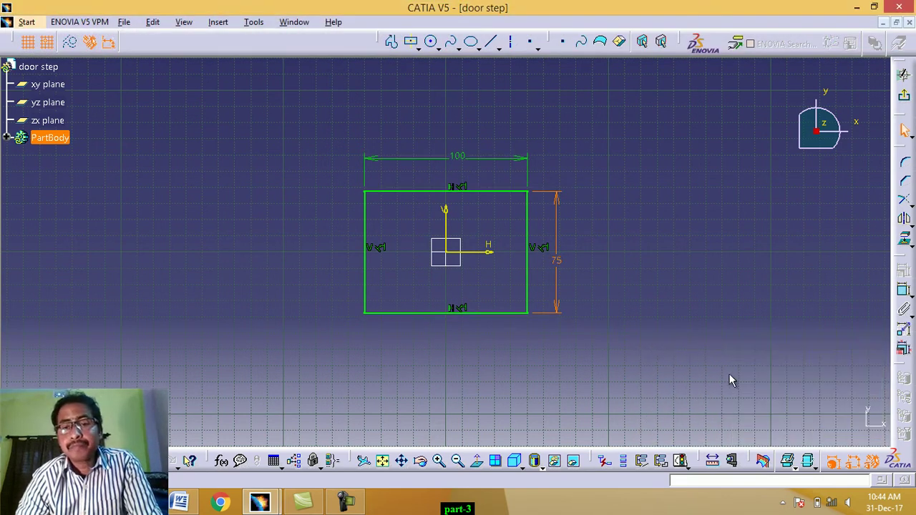
pyautogui.click(697, 319)
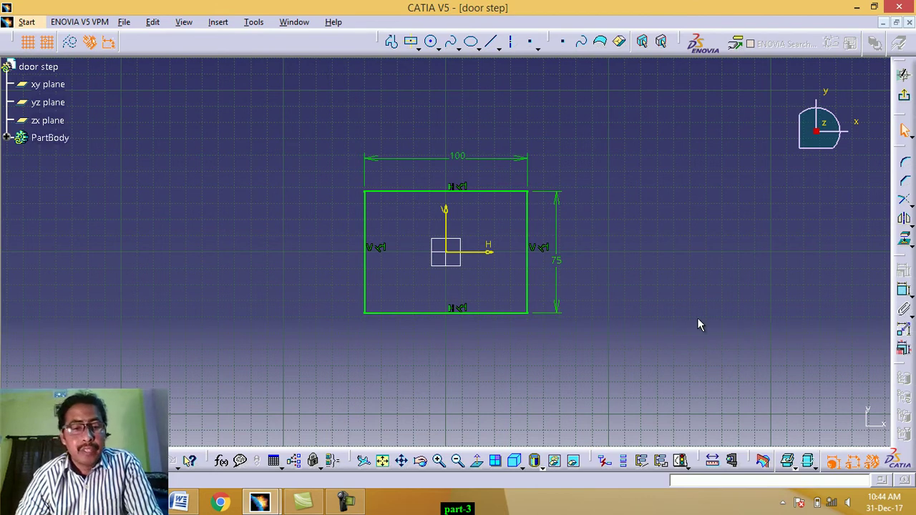
pyautogui.click(184, 502)
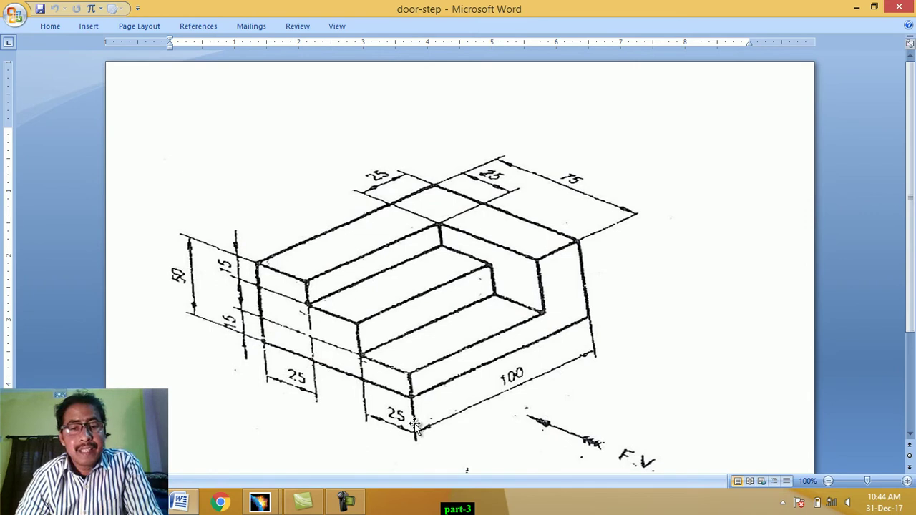
pyautogui.click(180, 502)
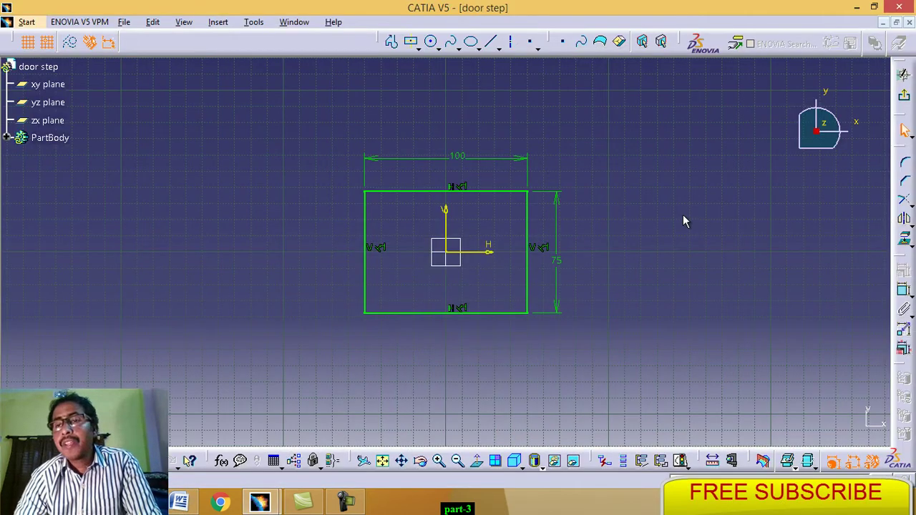
# - Exit the sketch and extrude the rectangle into a solid block with a 50 mm Pad
pyautogui.click(906, 99)
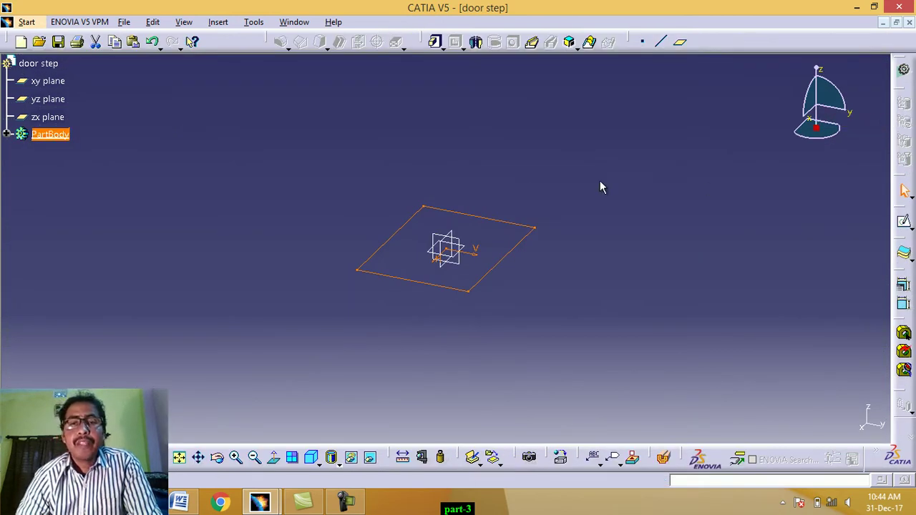
pyautogui.click(437, 42)
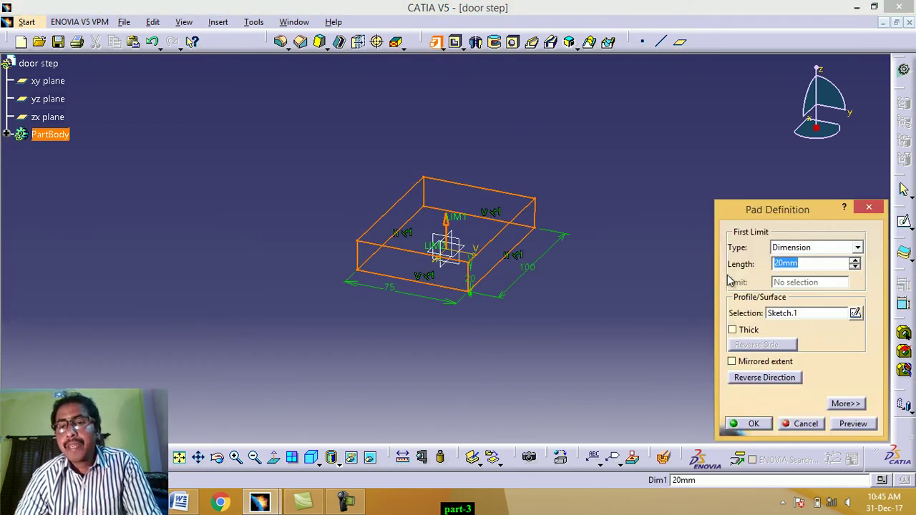
pyautogui.click(805, 263)
pyautogui.moveTo(805, 262); pyautogui.dragTo(771, 267)
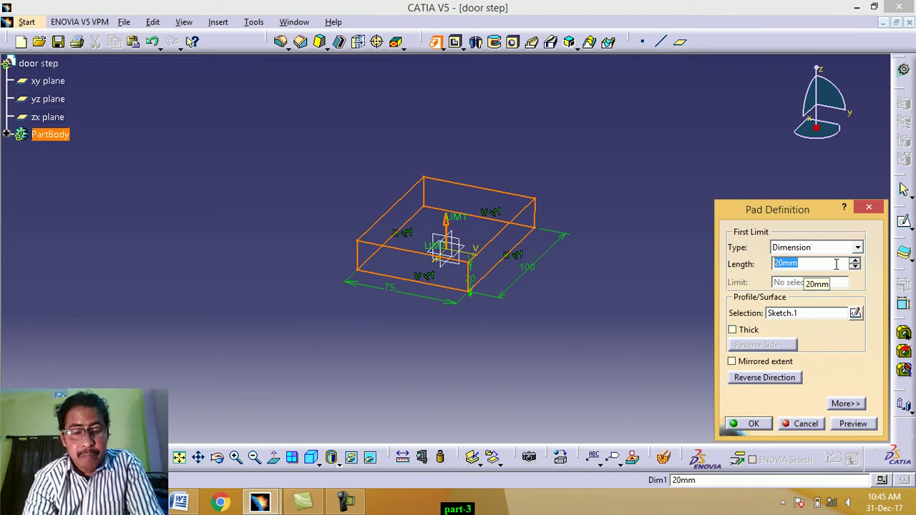
pyautogui.write('50')
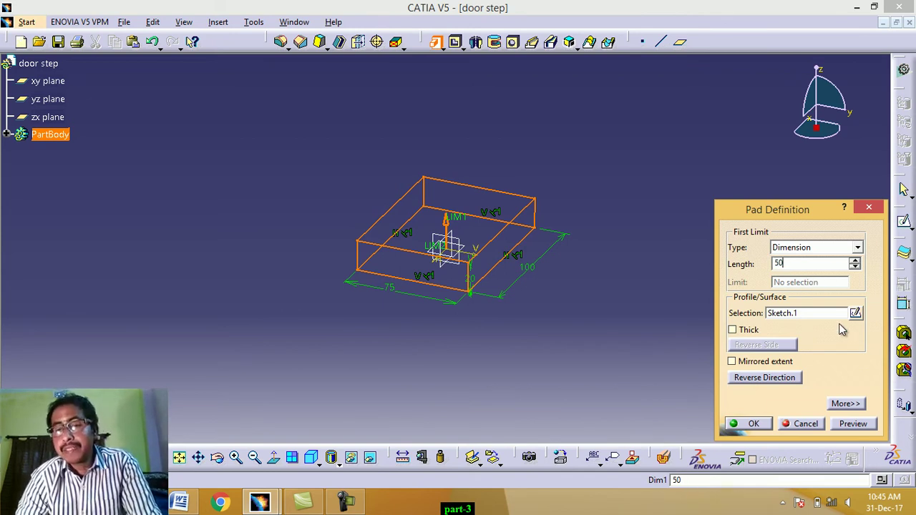
pyautogui.click(850, 423)
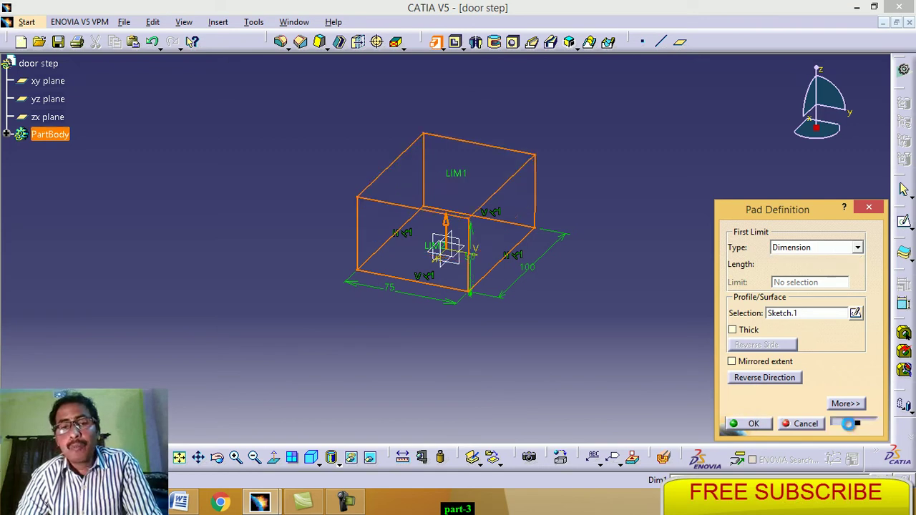
pyautogui.click(755, 424)
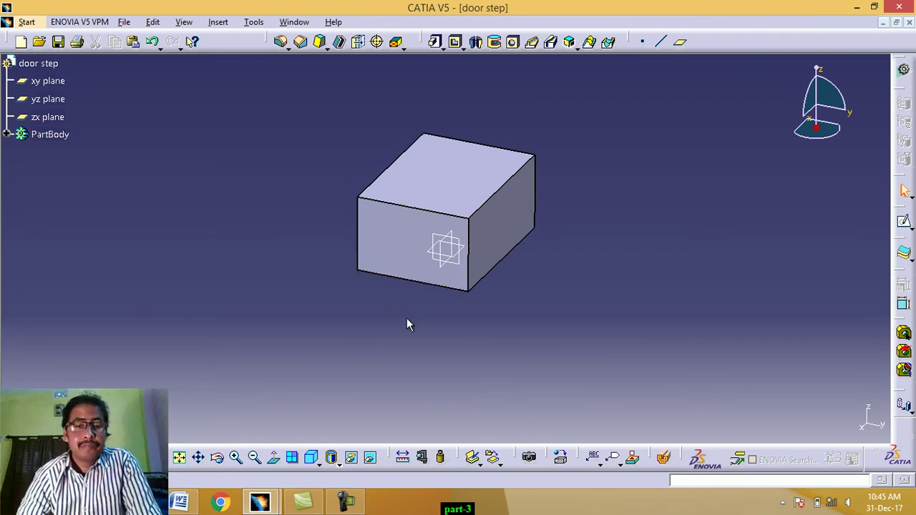
# - Consult the door-step drawing in Word and start a new sketch on the block's 75 by 50 mm front face
pyautogui.click(180, 503)
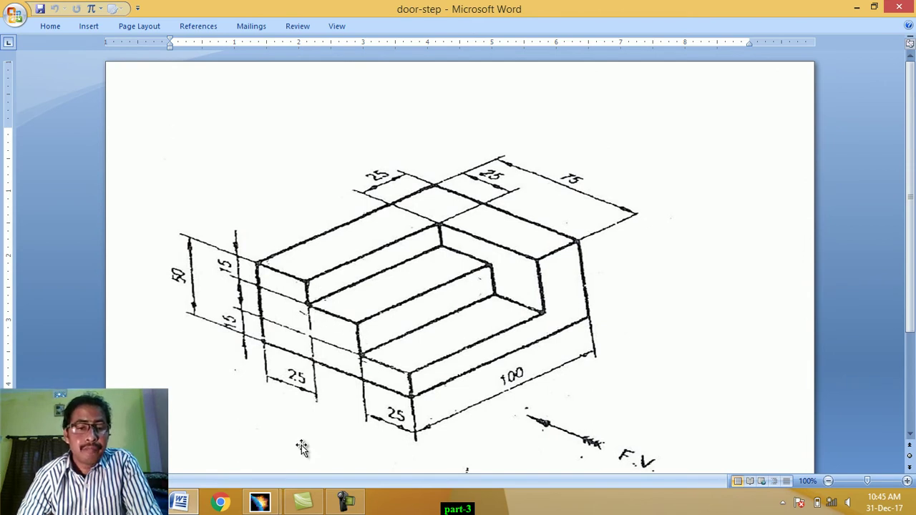
pyautogui.click(180, 504)
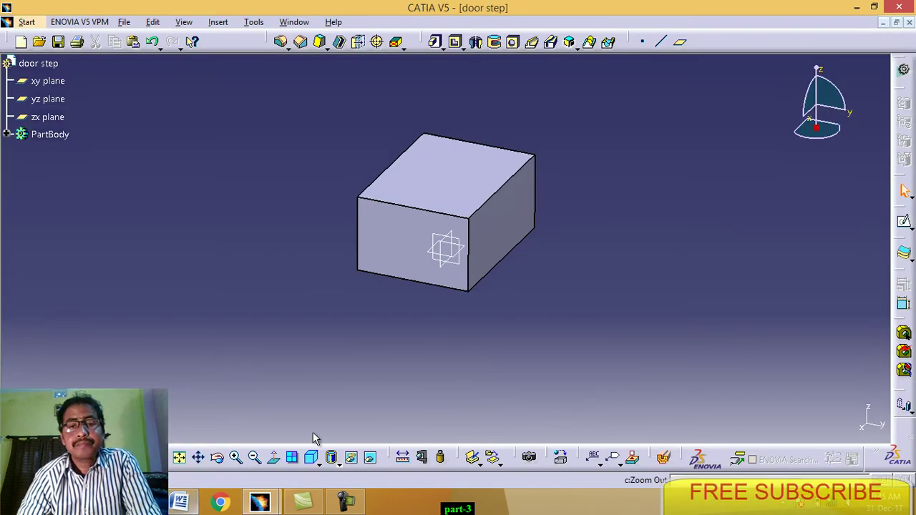
pyautogui.click(417, 246)
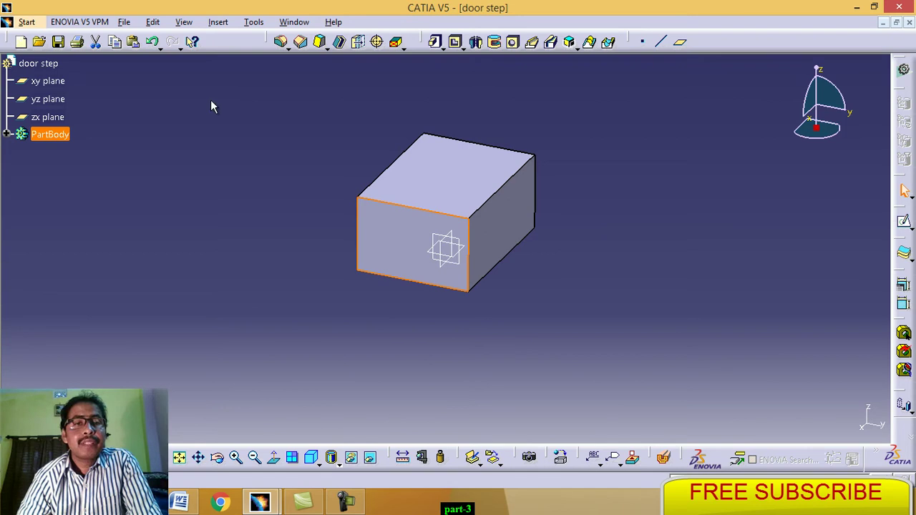
pyautogui.click(218, 22)
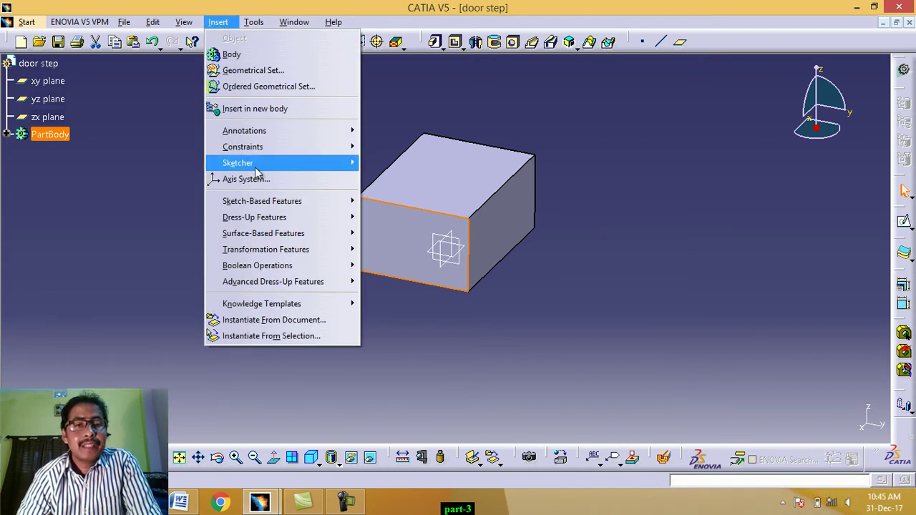
pyautogui.moveTo(259, 166)
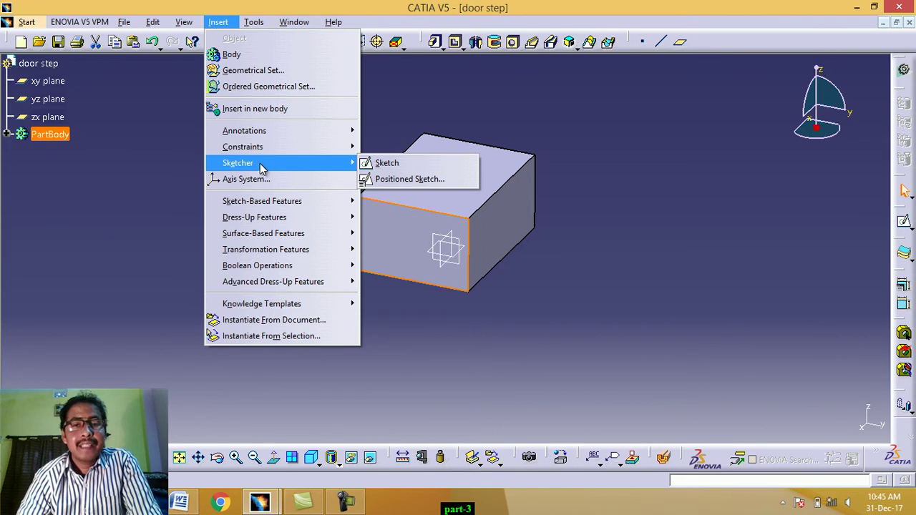
pyautogui.click(380, 165)
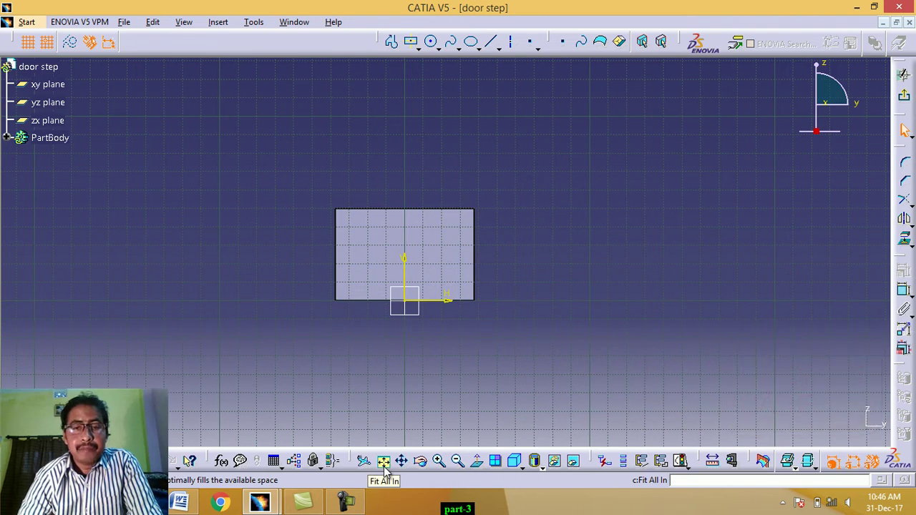
pyautogui.click(384, 462)
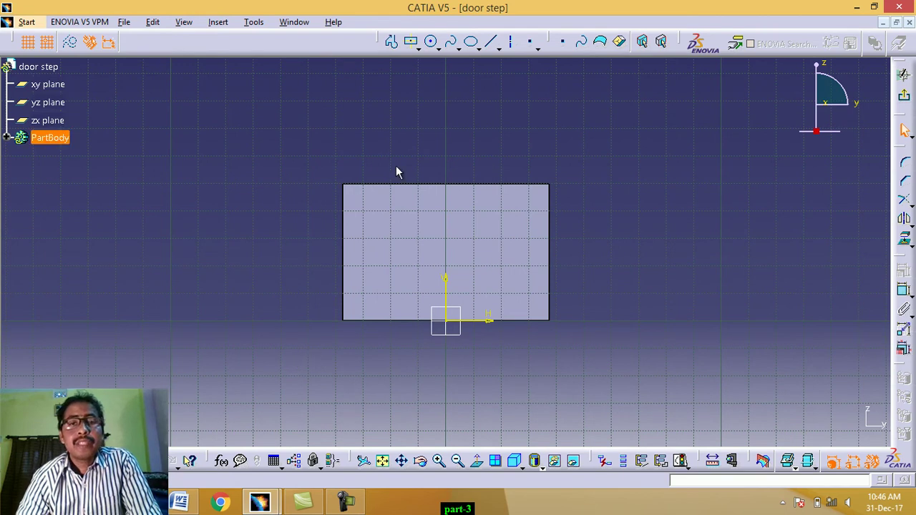
# - Draw a closed L-shaped profile beside the block, about 60 mm wide and 40 mm high, with arms about 20 mm thick
pyautogui.click(392, 43)
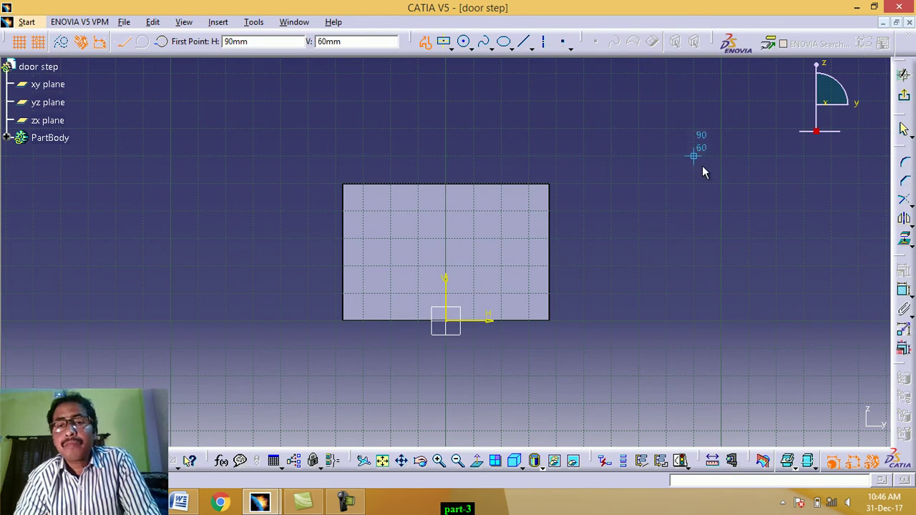
pyautogui.click(609, 155)
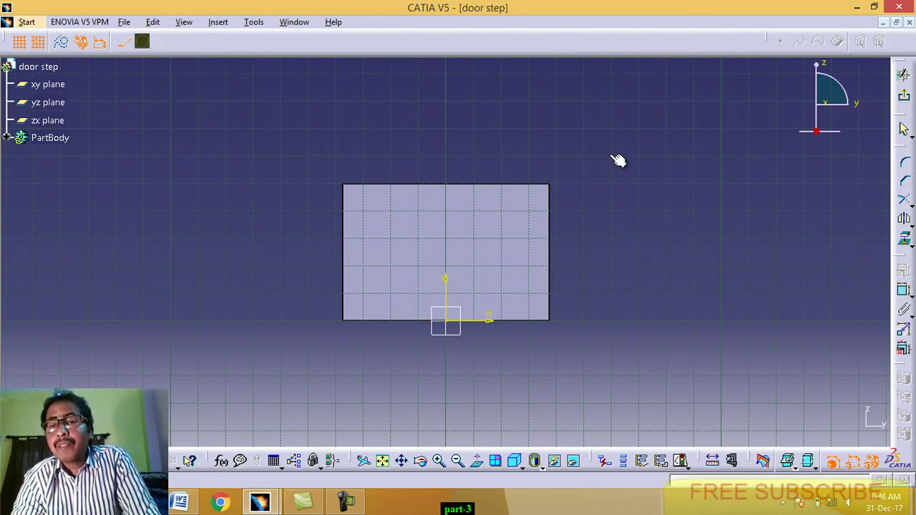
pyautogui.click(777, 157)
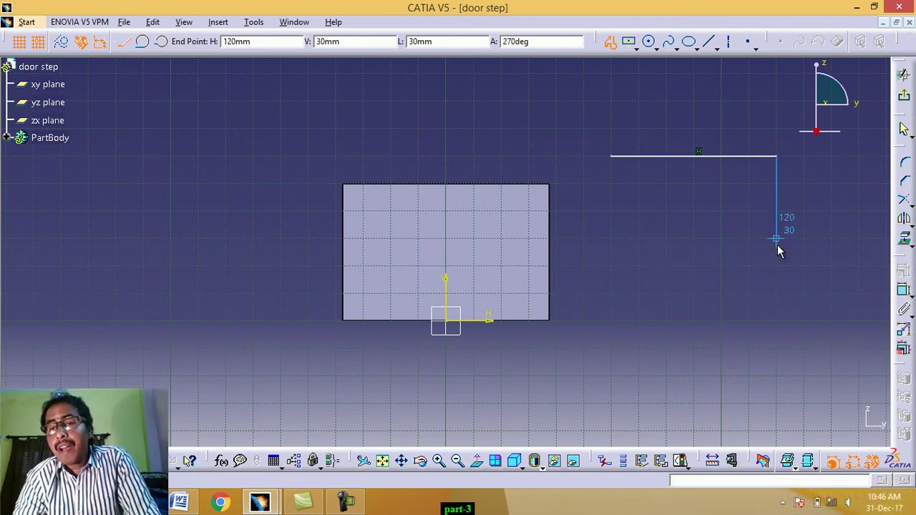
pyautogui.click(776, 266)
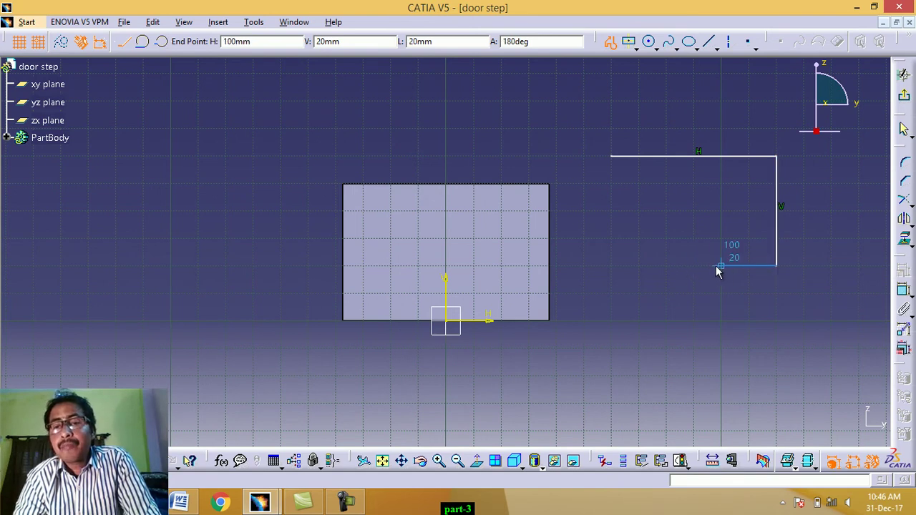
pyautogui.click(719, 266)
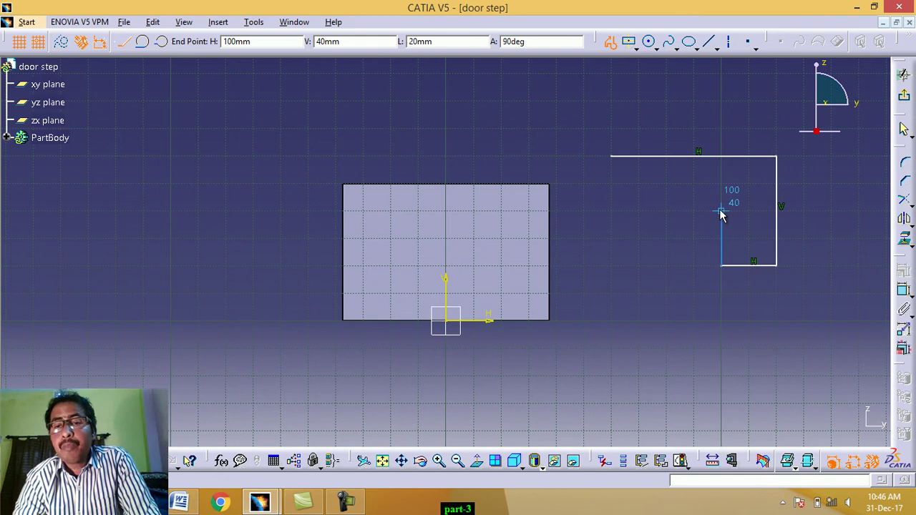
pyautogui.click(720, 211)
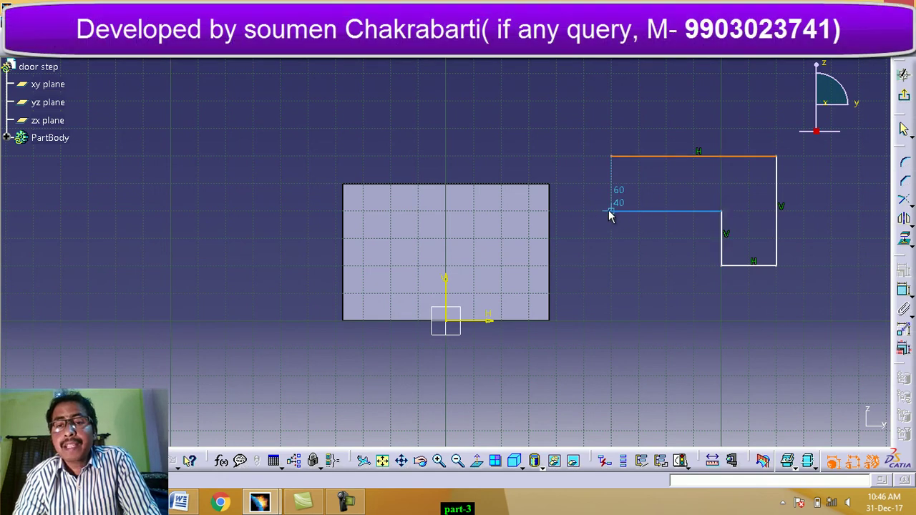
pyautogui.click(609, 211)
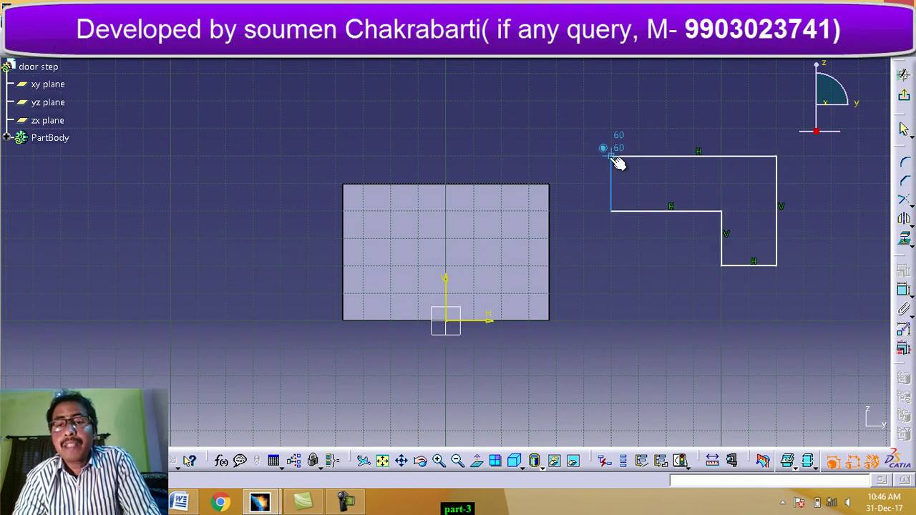
pyautogui.click(617, 159)
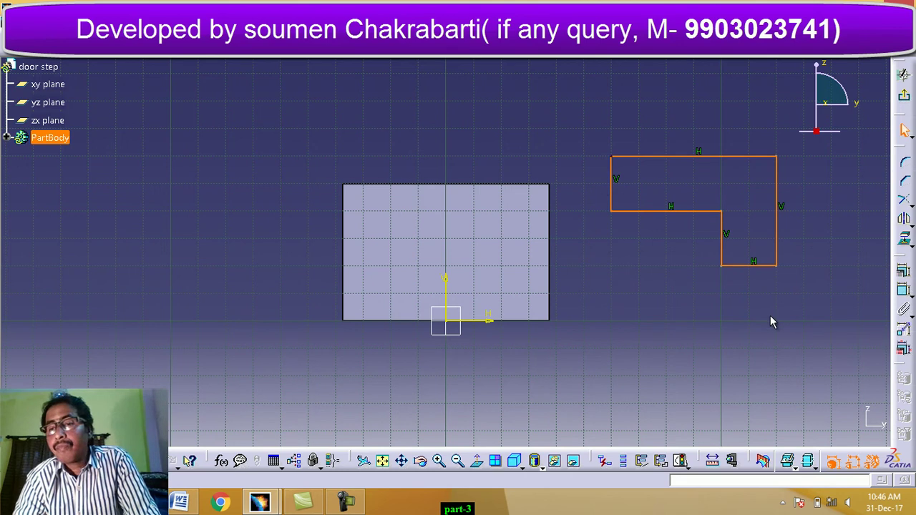
# - Dimension the top edge of the L-shaped profile and set its length to 50 mm
pyautogui.click(903, 292)
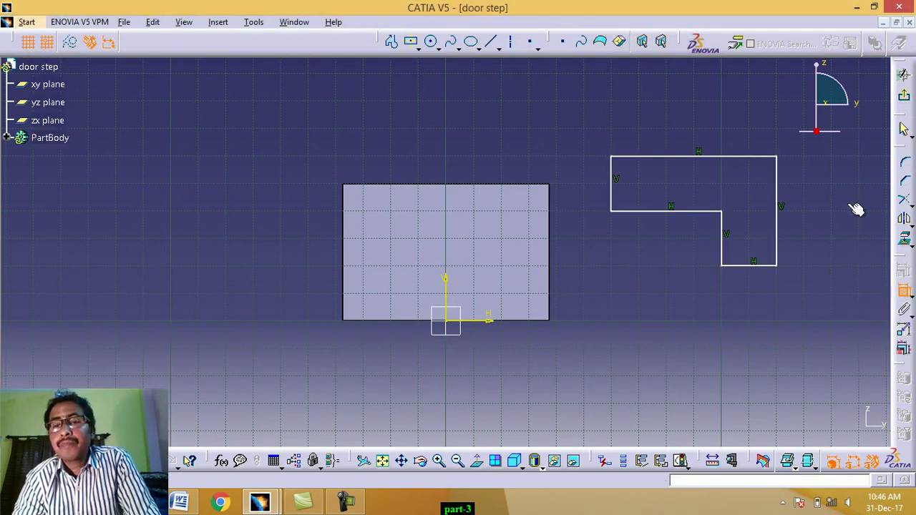
pyautogui.click(719, 157)
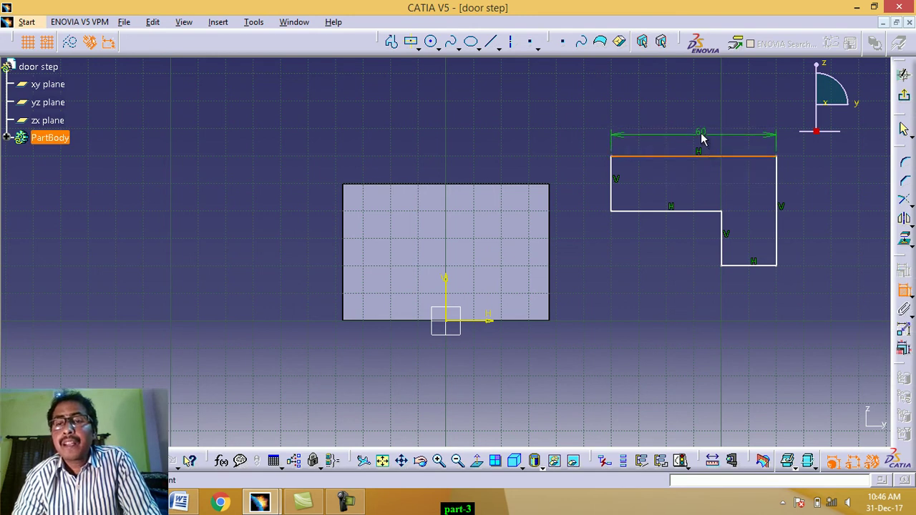
pyautogui.click(701, 139)
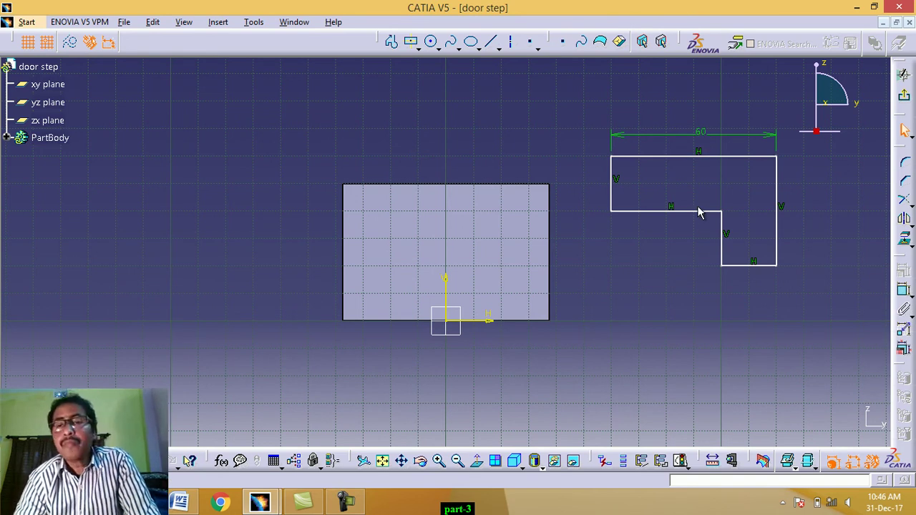
pyautogui.doubleClick(702, 134)
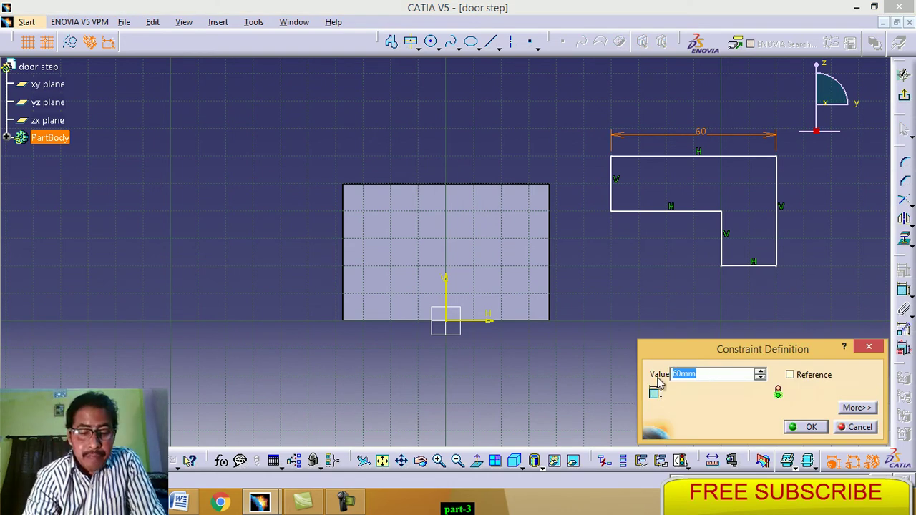
pyautogui.write('50')
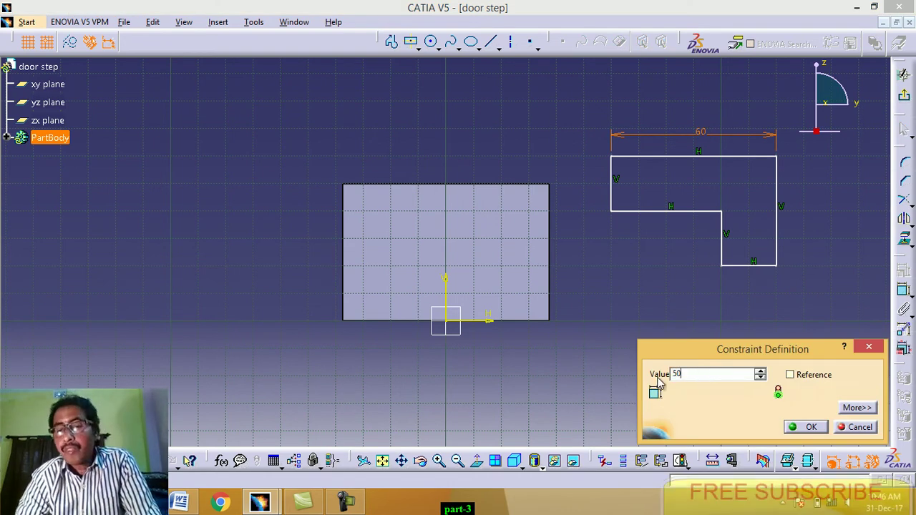
pyautogui.click(811, 427)
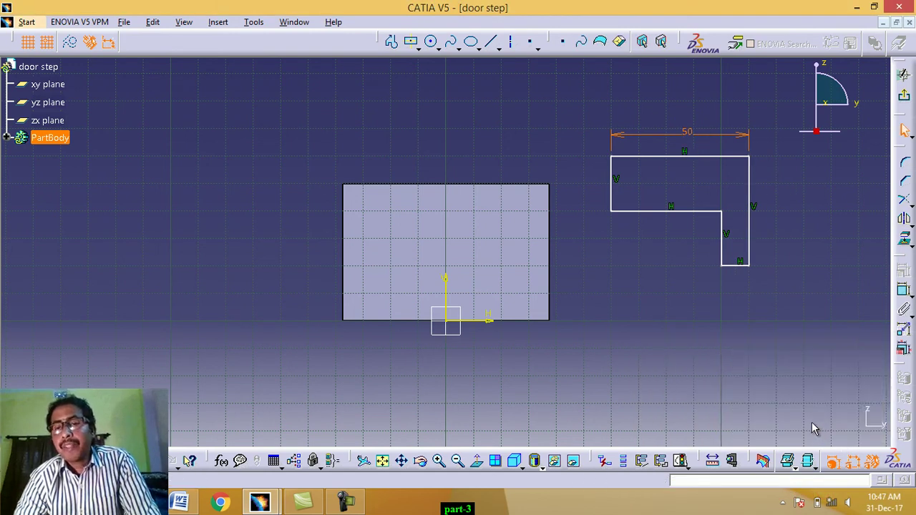
# - Dimension the full-height right edge of the L-shaped profile and set its length to 35 mm
pyautogui.click(904, 293)
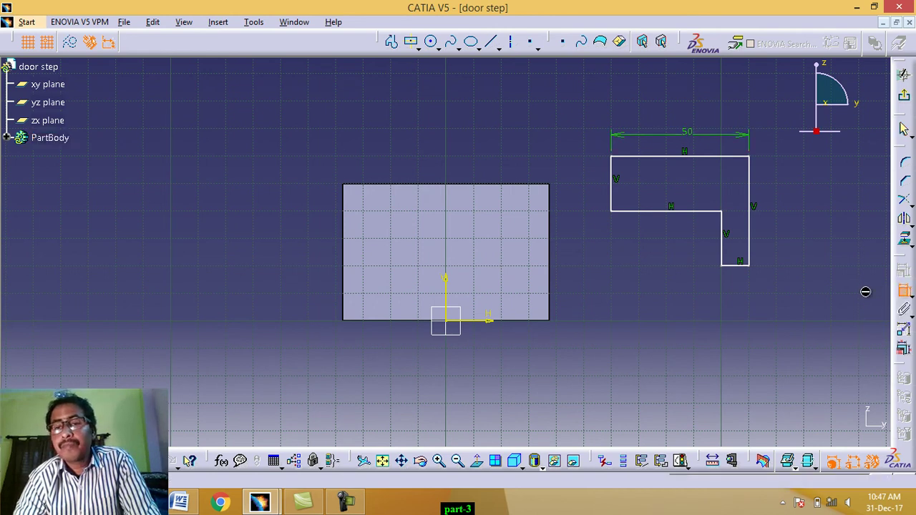
pyautogui.click(749, 201)
pyautogui.click(778, 207)
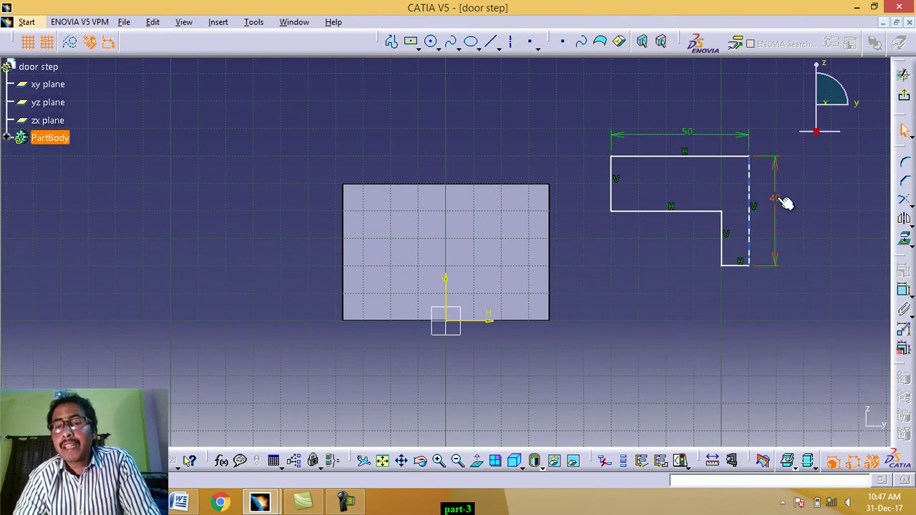
pyautogui.doubleClick(776, 198)
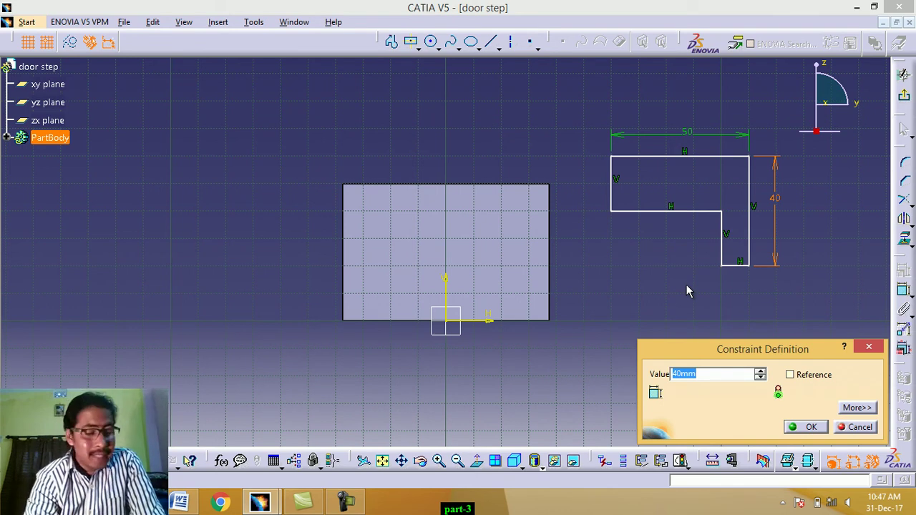
pyautogui.write('35')
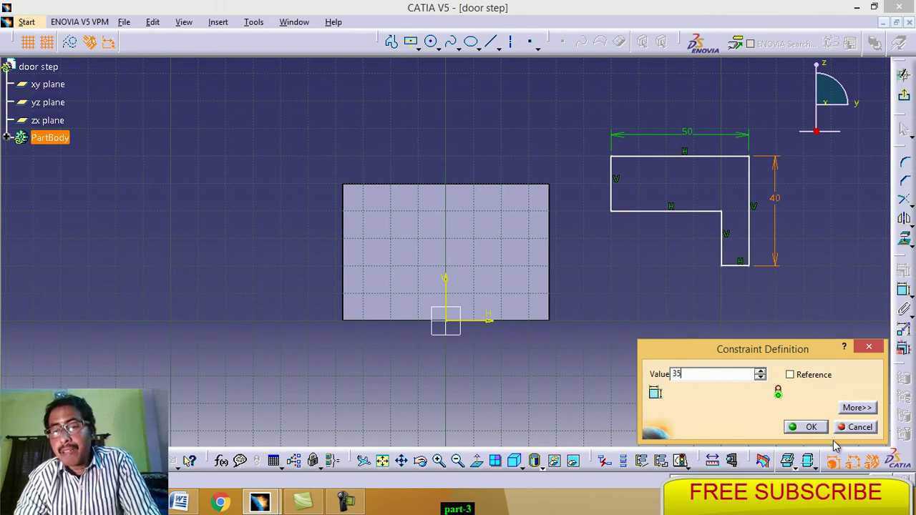
pyautogui.click(809, 428)
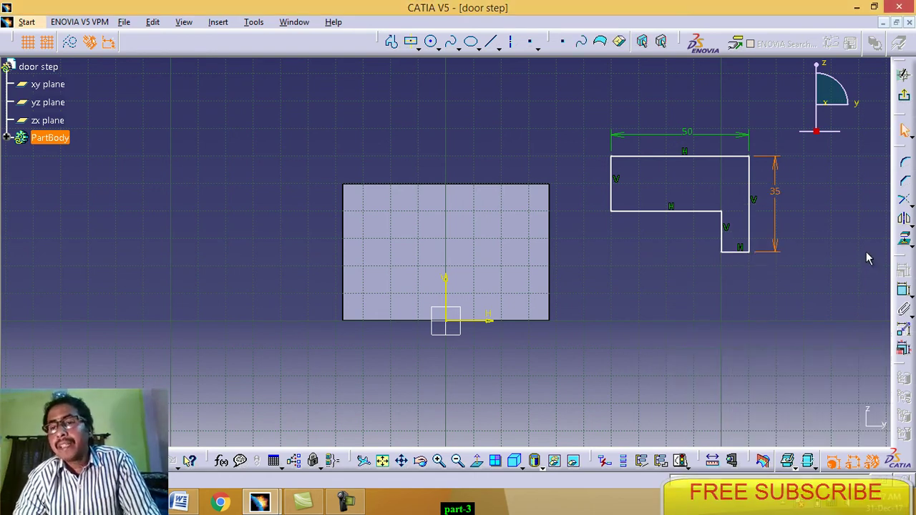
# - Dimension the short bottom edge of the L-shaped profile and set its length to 25 mm
pyautogui.click(904, 294)
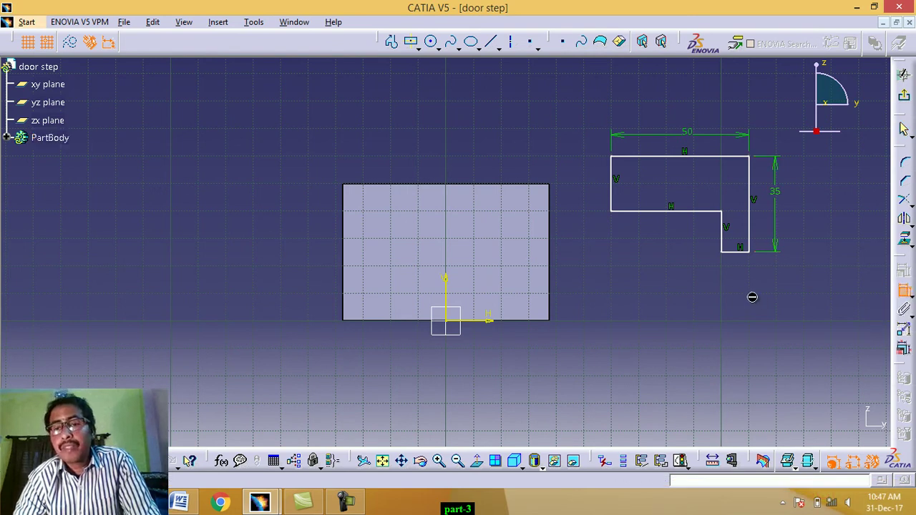
pyautogui.click(736, 253)
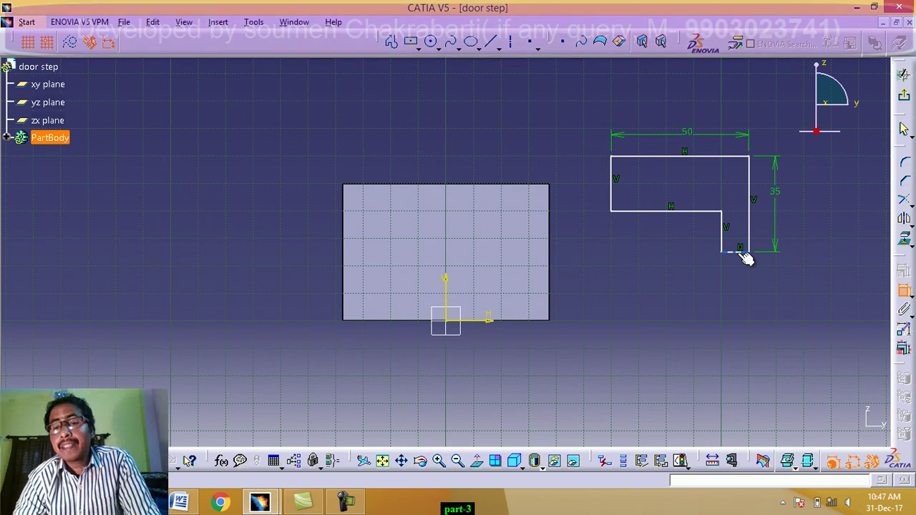
pyautogui.click(737, 279)
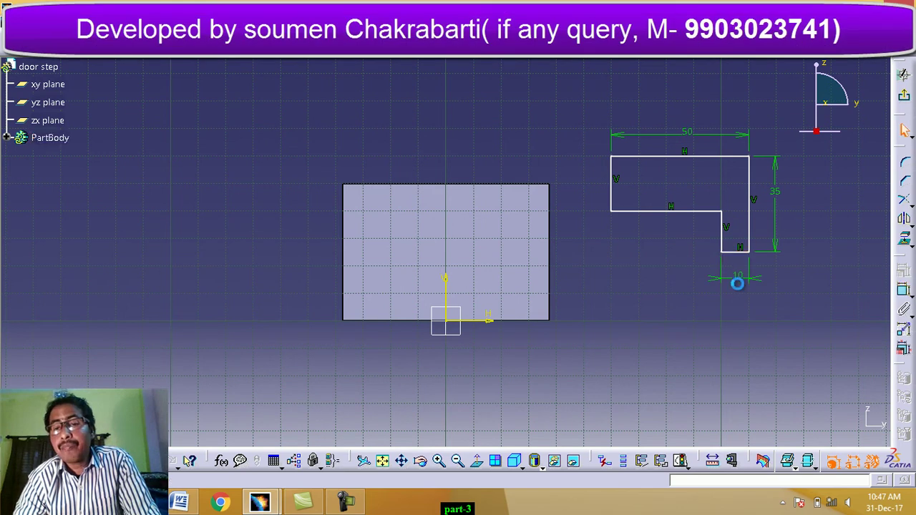
pyautogui.doubleClick(739, 277)
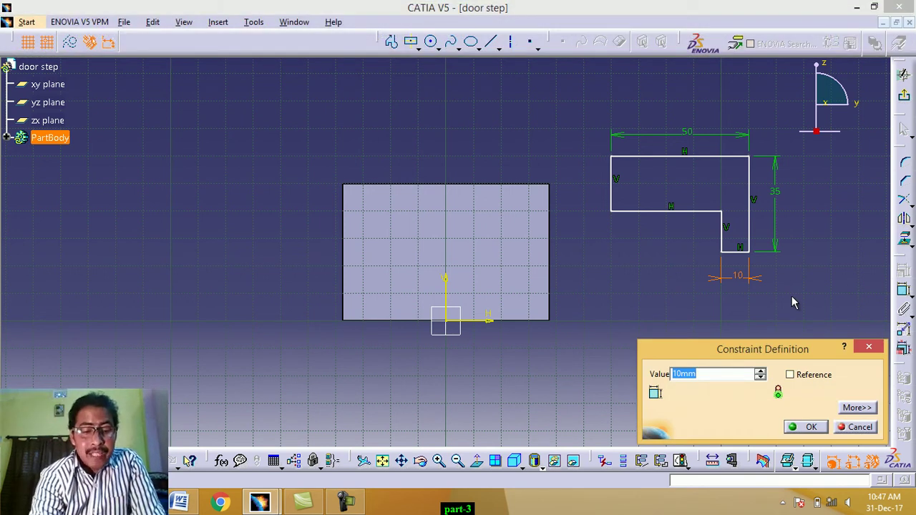
pyautogui.write('25')
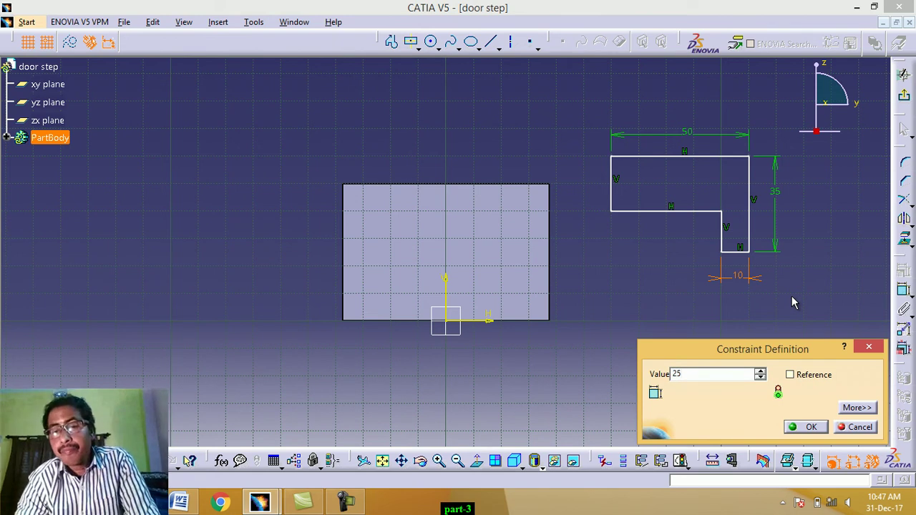
pyautogui.click(812, 428)
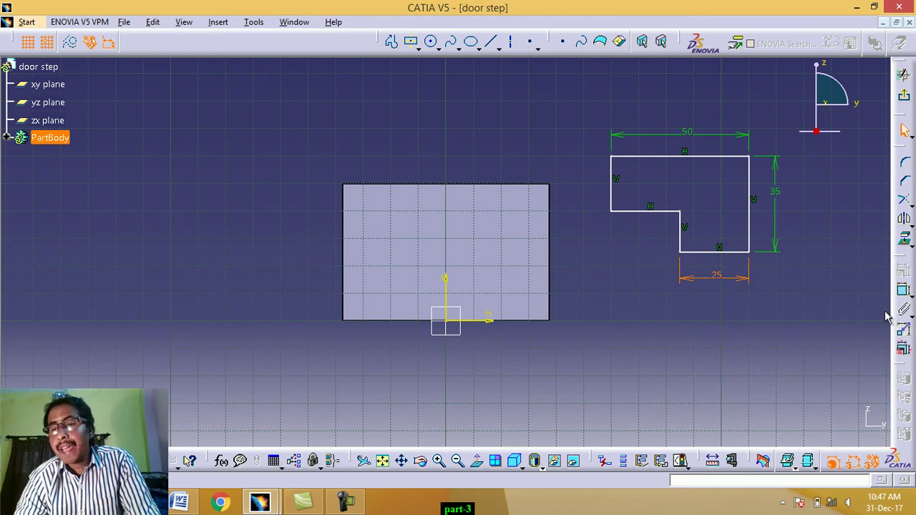
# - Dimension the inner vertical edge of the L-shaped profile and set its length to 20 mm
pyautogui.click(904, 293)
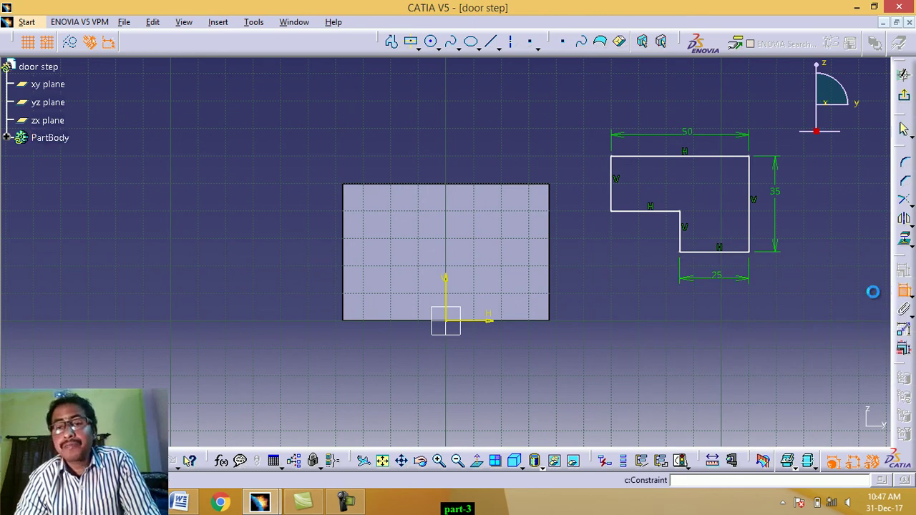
pyautogui.click(684, 233)
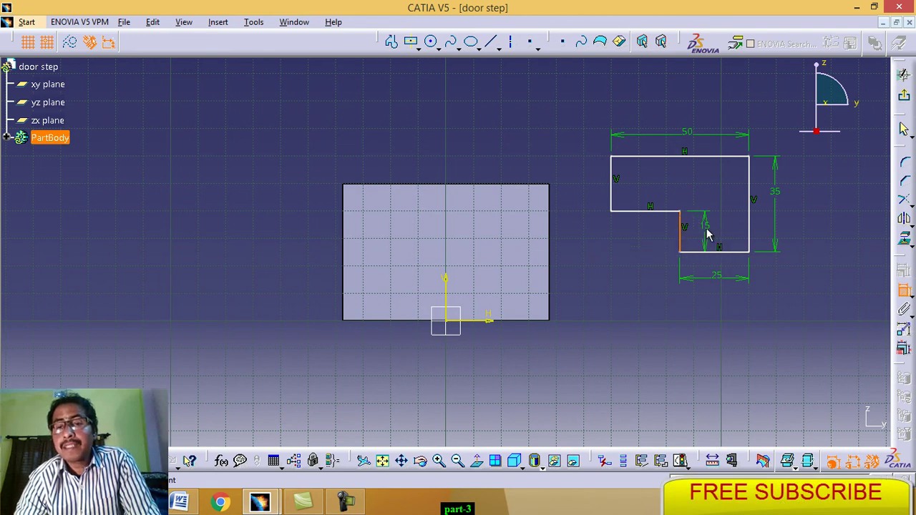
pyautogui.click(701, 228)
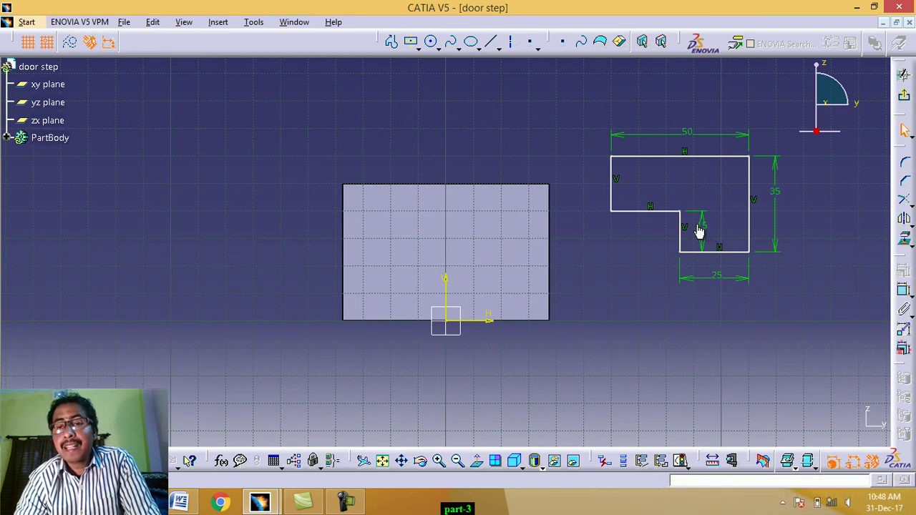
pyautogui.doubleClick(703, 223)
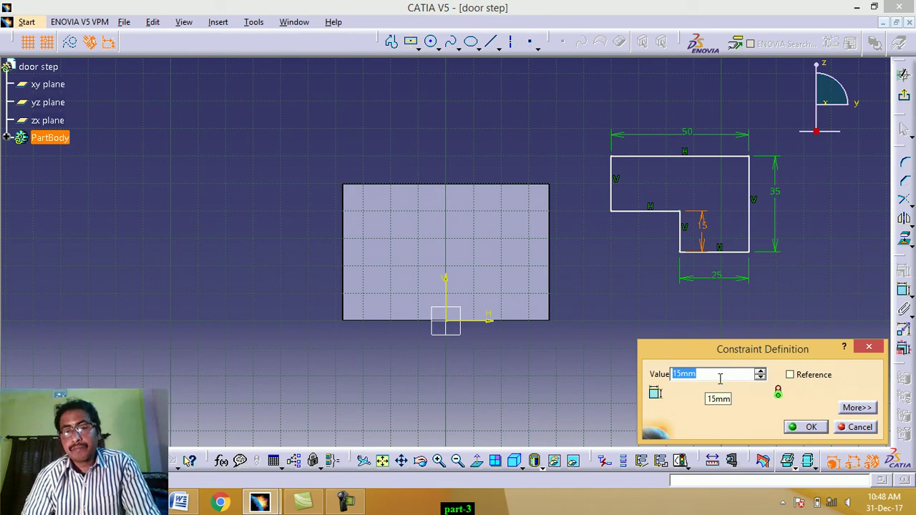
pyautogui.write('20')
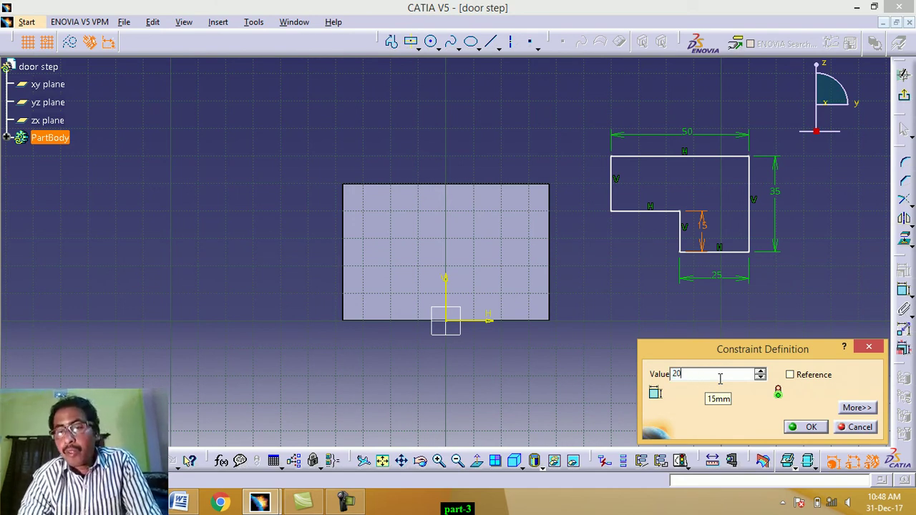
pyautogui.click(812, 427)
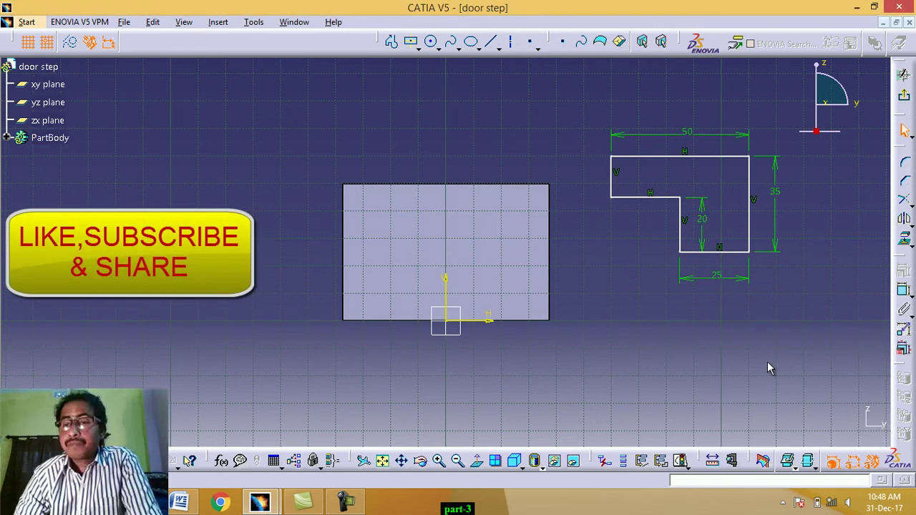
# - Constrain the profile's top edge to be coincident with the top edge of the block's front face
pyautogui.click(905, 294)
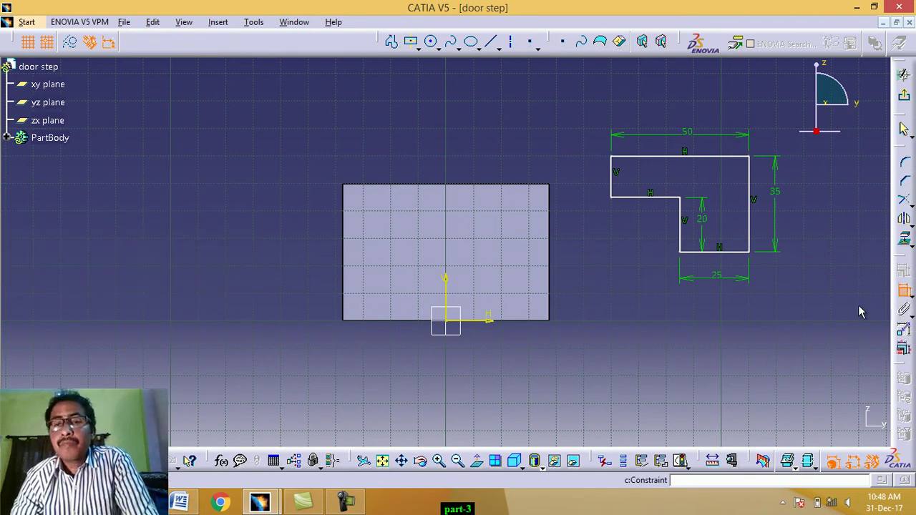
pyautogui.click(678, 156)
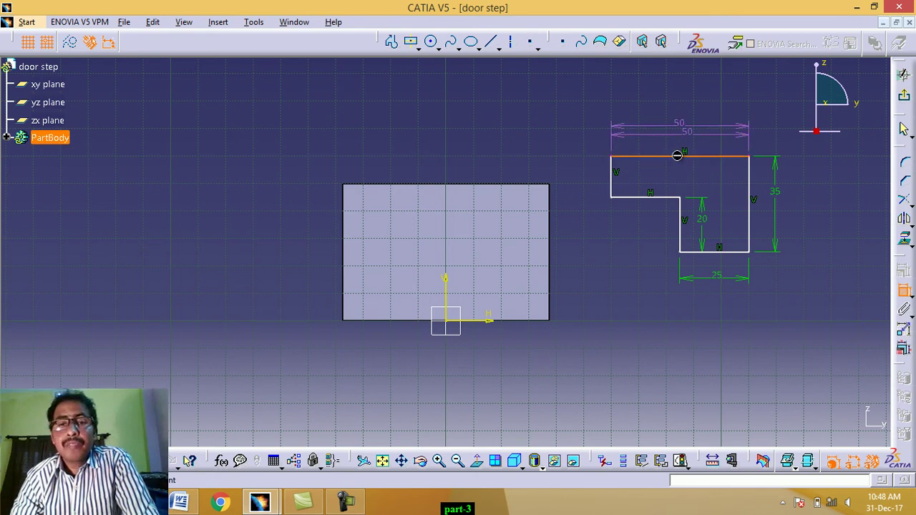
pyautogui.click(515, 186)
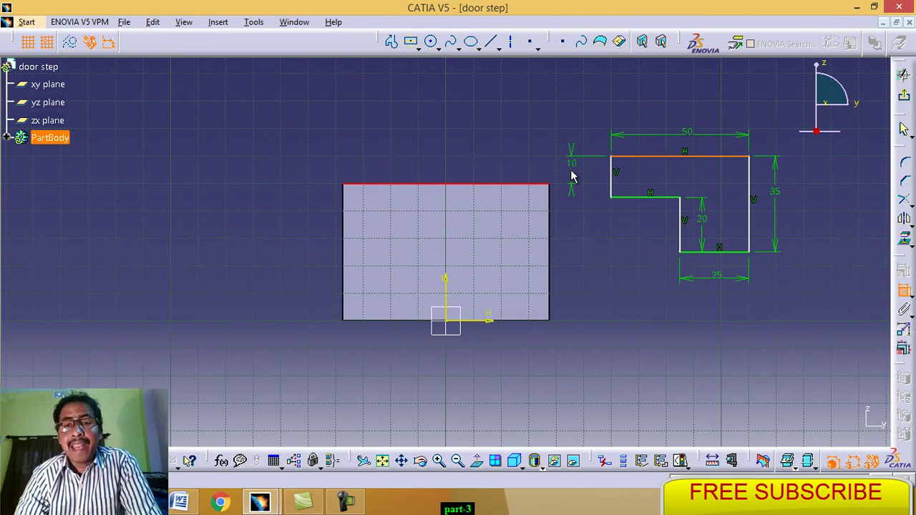
pyautogui.rightClick(572, 177)
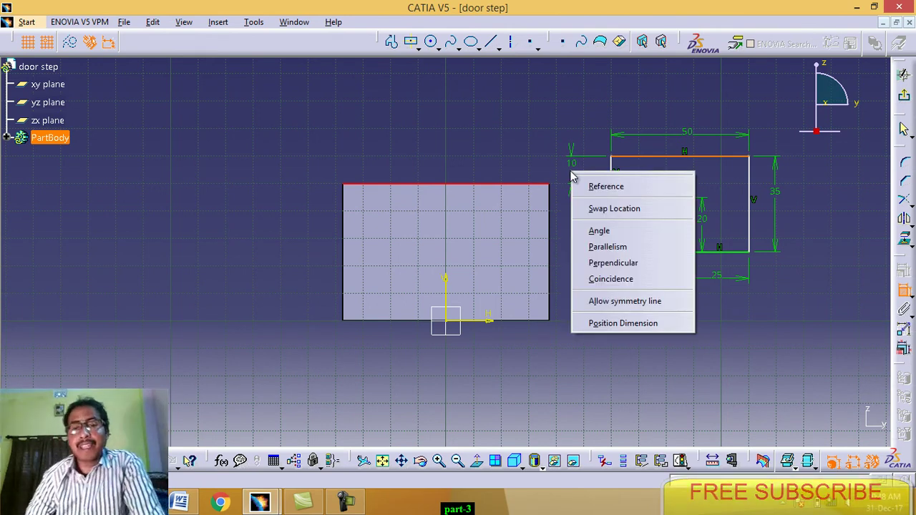
pyautogui.click(616, 279)
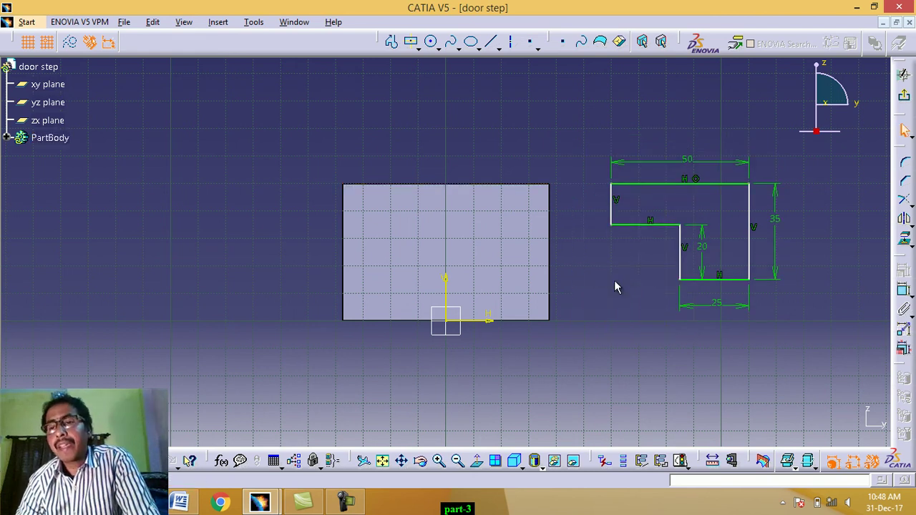
# - Constrain the profile's right edge to be coincident with the right edge of the block's front face
pyautogui.click(904, 294)
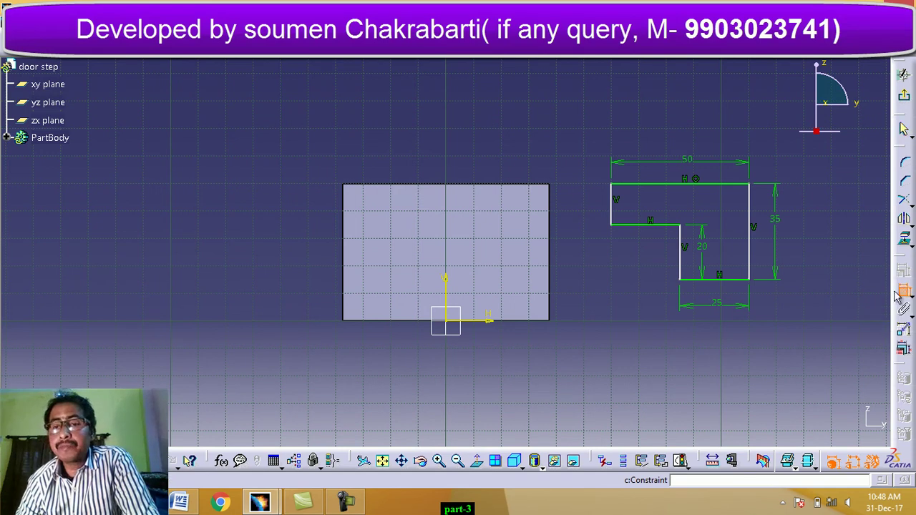
pyautogui.click(751, 237)
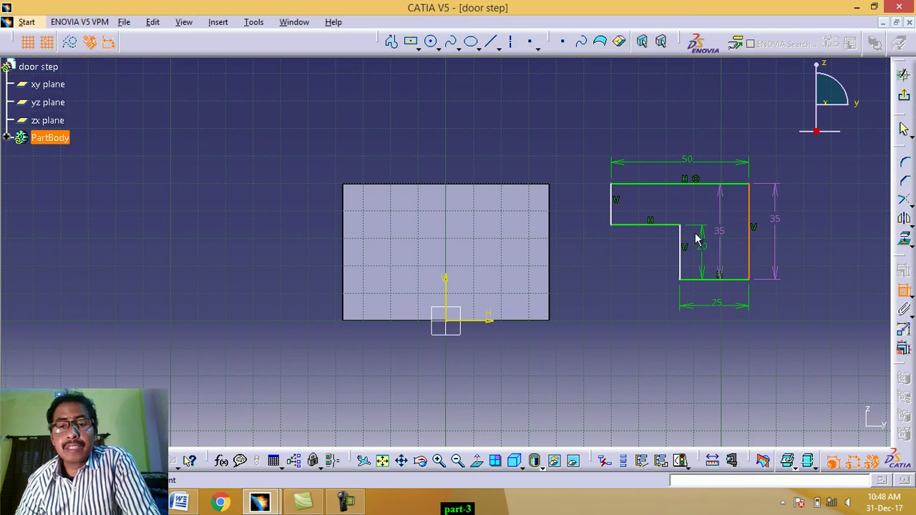
pyautogui.click(550, 246)
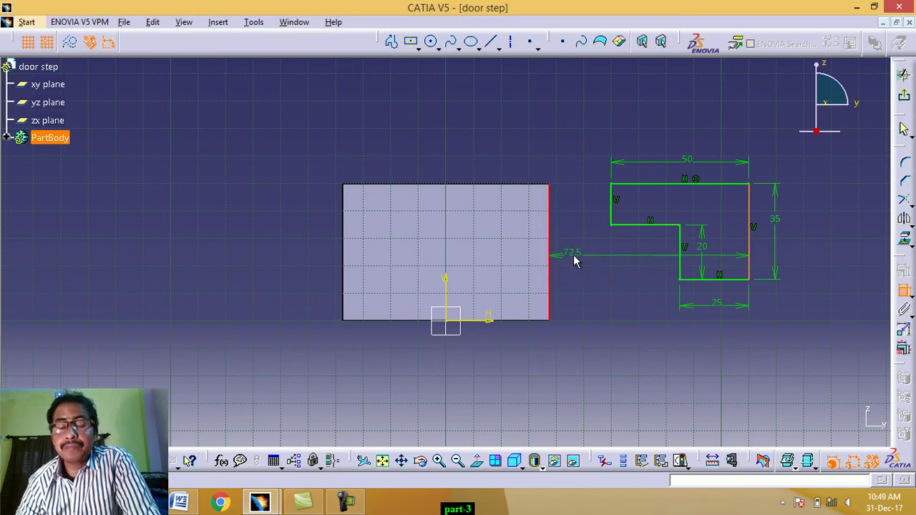
pyautogui.rightClick(625, 260)
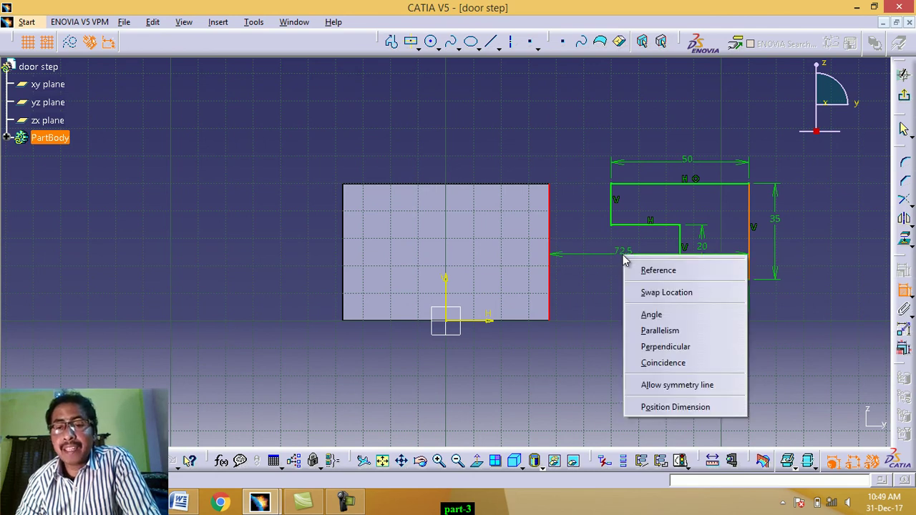
pyautogui.click(660, 366)
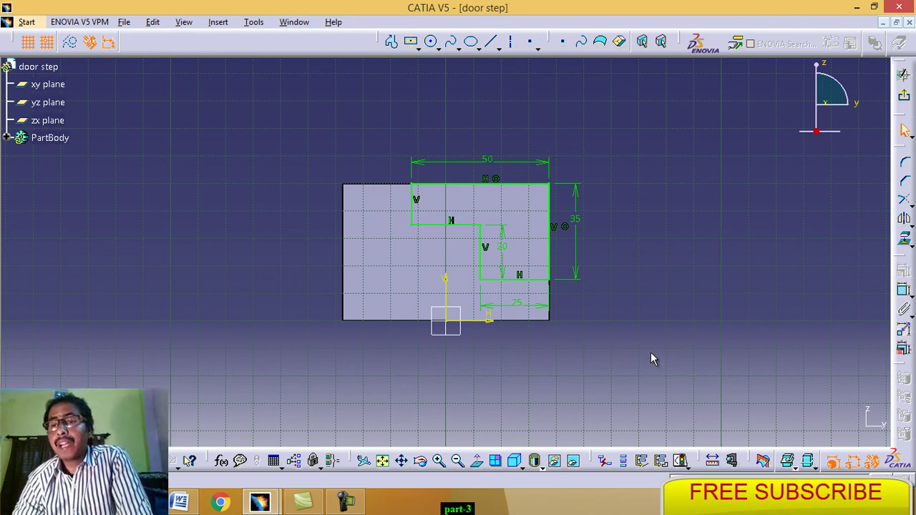
# - Exit the sketch and cut the stepped profile into the block with a Pocket 75 mm deep
pyautogui.click(905, 99)
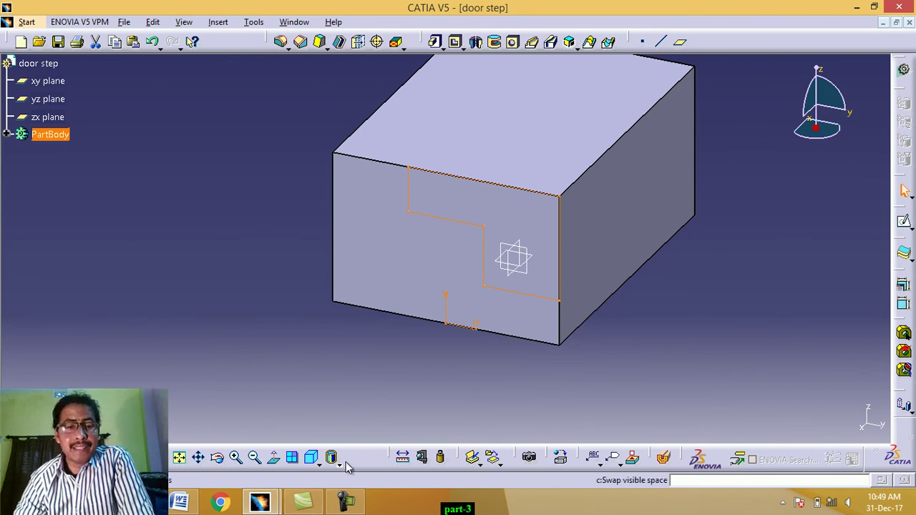
pyautogui.click(180, 459)
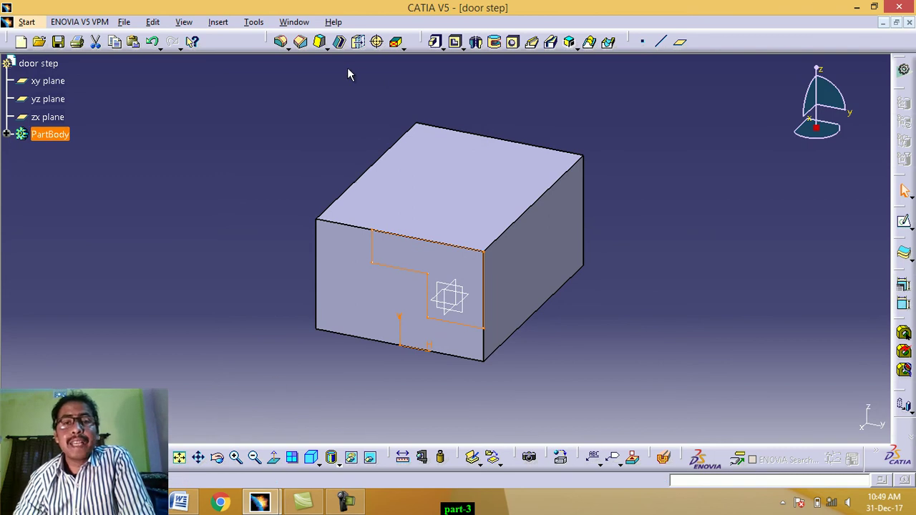
pyautogui.click(456, 43)
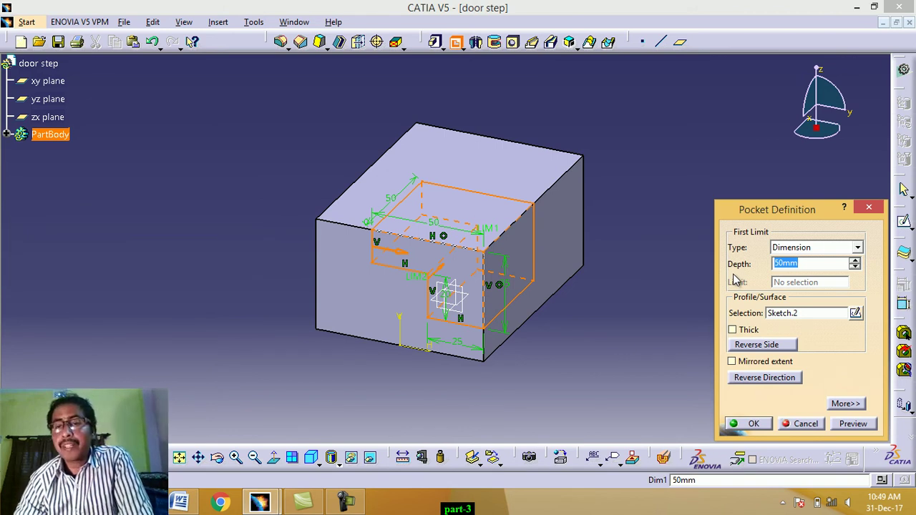
pyautogui.moveTo(816, 264); pyautogui.dragTo(766, 265)
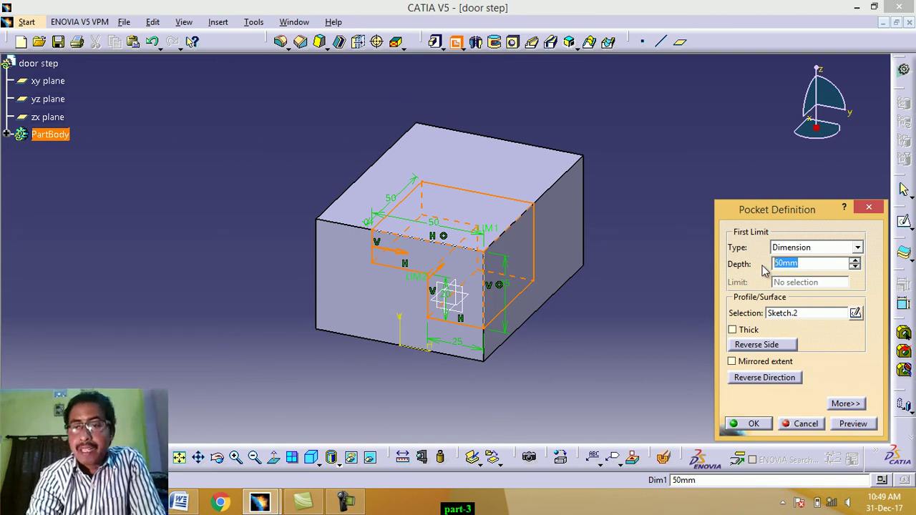
pyautogui.write('75')
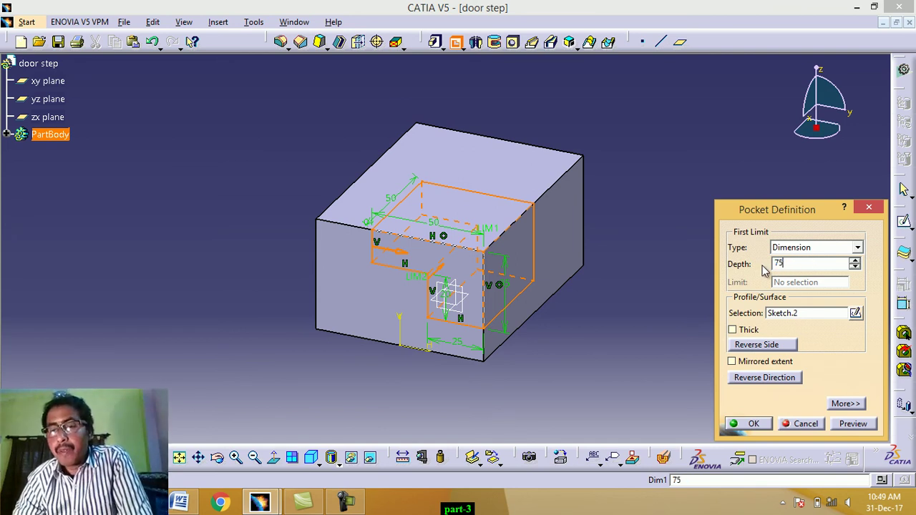
pyautogui.click(857, 424)
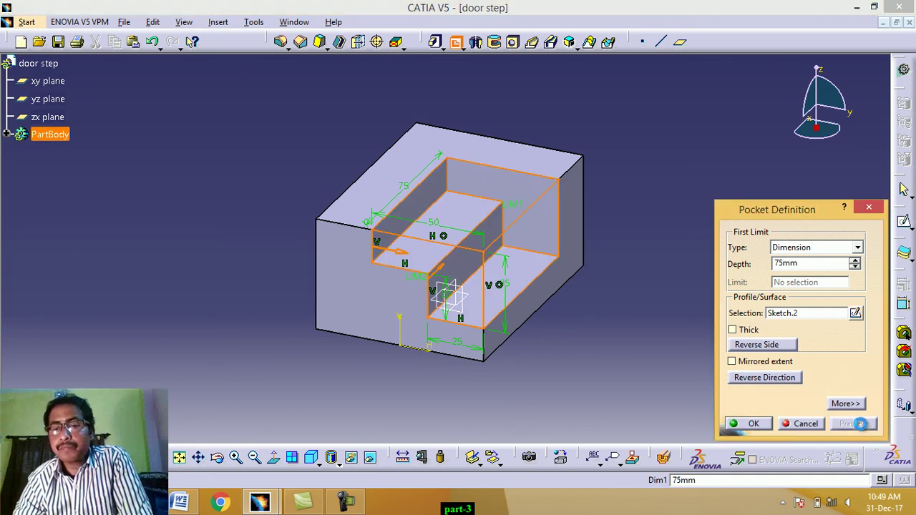
pyautogui.click(753, 425)
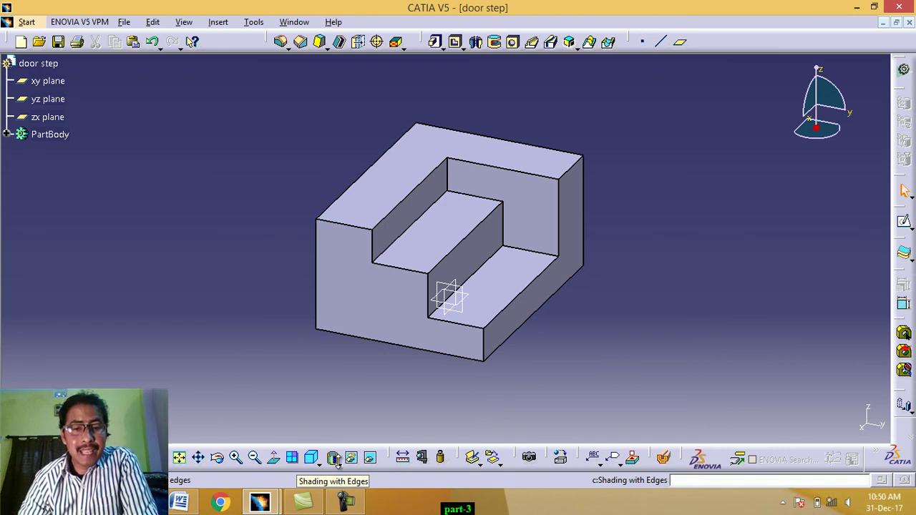
# - Switch the display to Shading with Material and open the material library
pyautogui.click(337, 464)
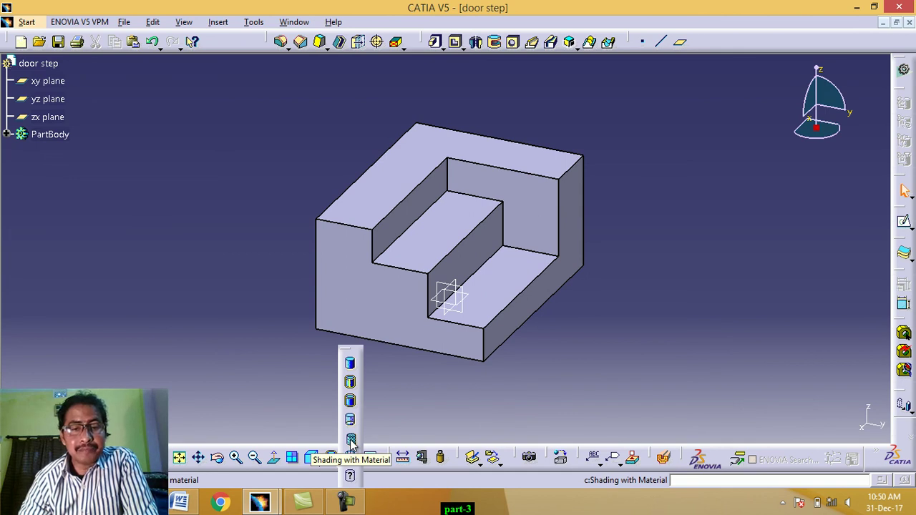
pyautogui.click(350, 439)
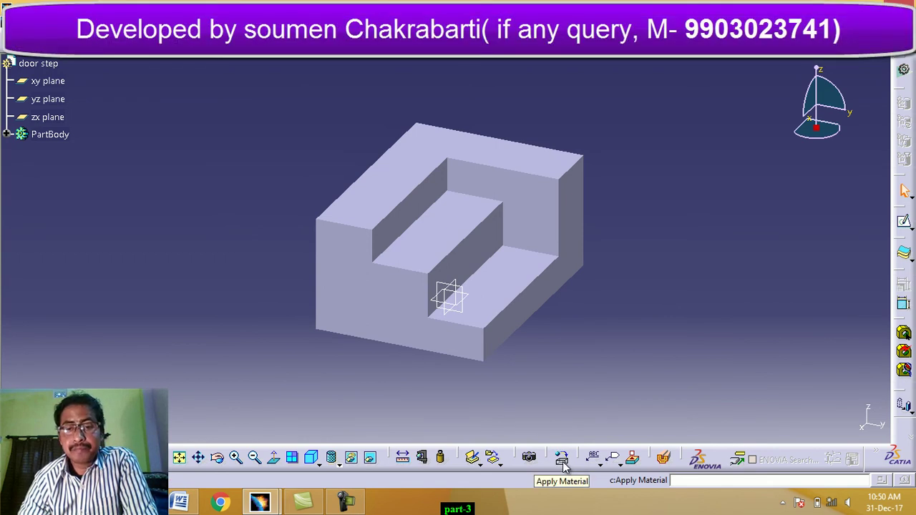
pyautogui.click(562, 461)
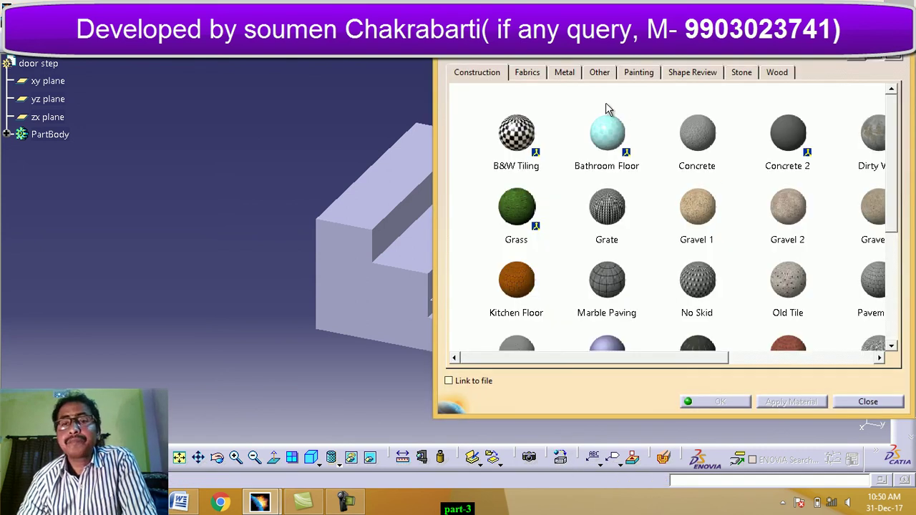
# - Browse the material categories and apply the Marble Paving construction material to the part body
pyautogui.click(600, 74)
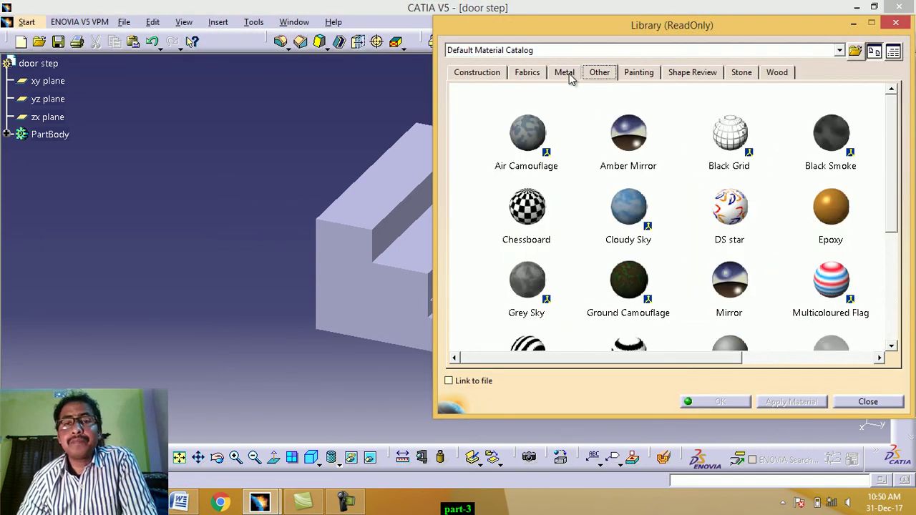
pyautogui.click(565, 74)
pyautogui.click(524, 74)
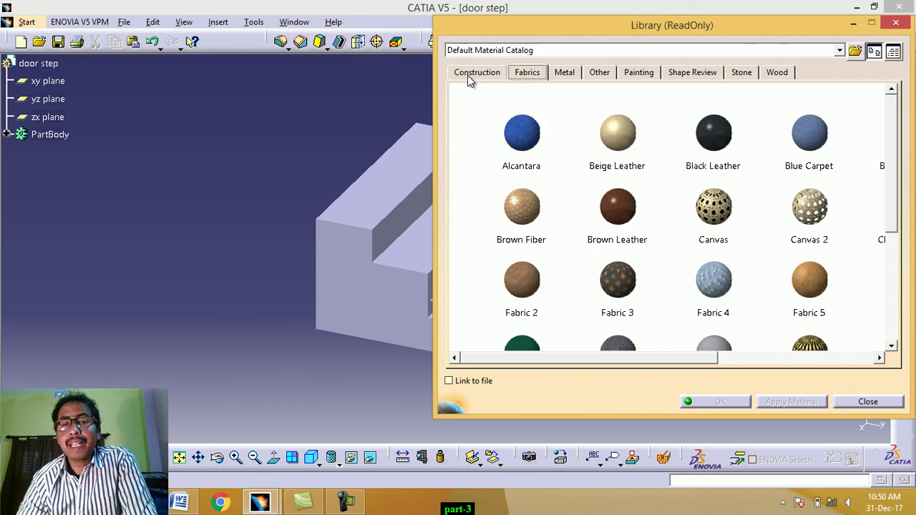
pyautogui.click(470, 75)
pyautogui.click(794, 143)
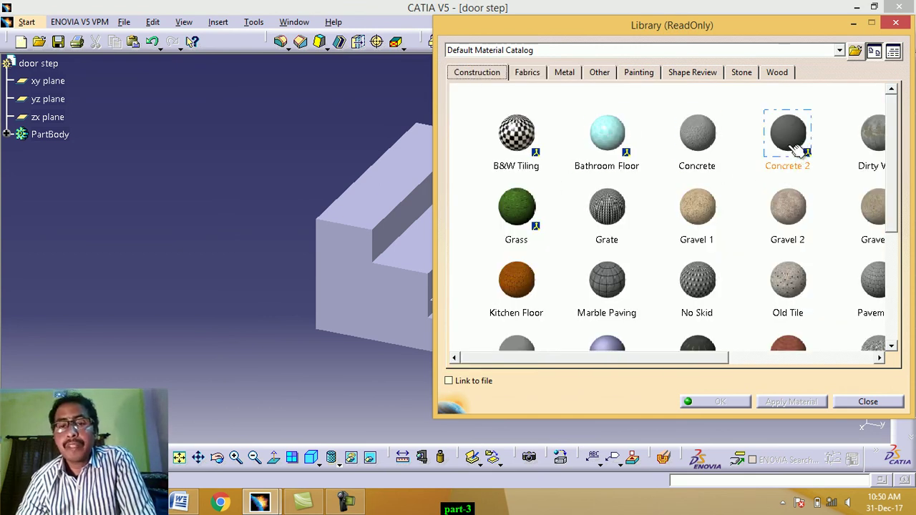
pyautogui.click(782, 200)
pyautogui.click(622, 264)
pyautogui.click(537, 286)
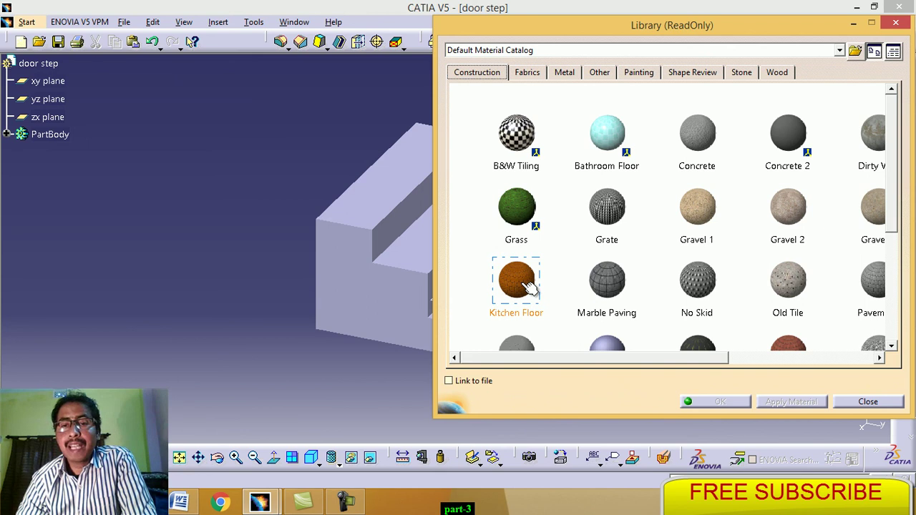
pyautogui.click(613, 286)
pyautogui.moveTo(616, 288); pyautogui.dragTo(397, 288)
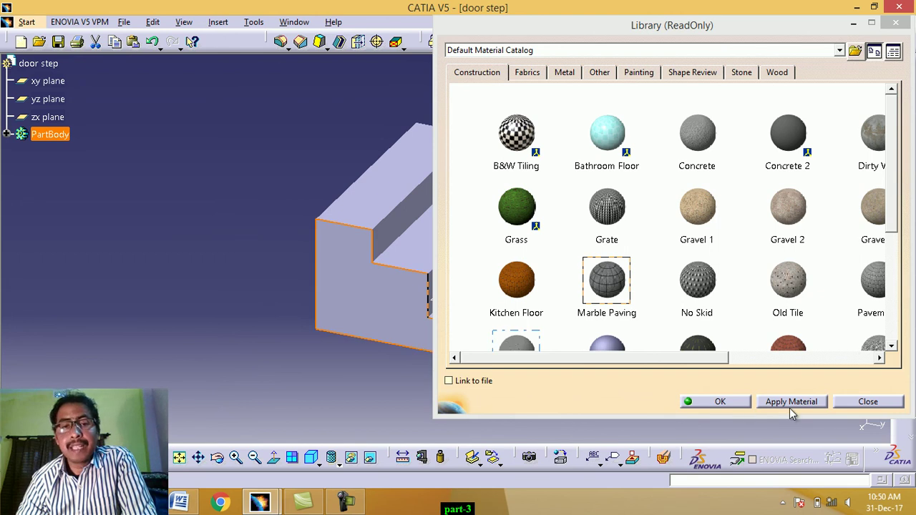
pyautogui.click(792, 405)
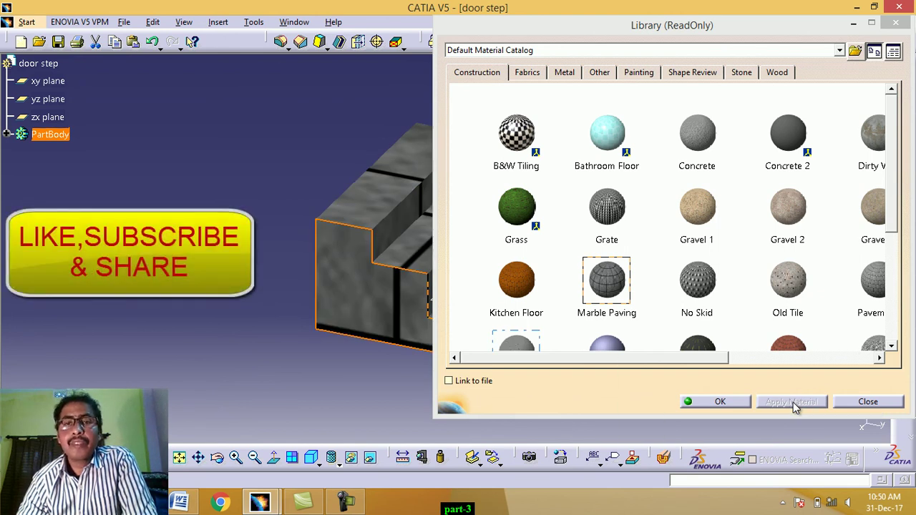
# - Narrow the material library window and apply the Kitchen Floor construction material to the part body
pyautogui.click(551, 41)
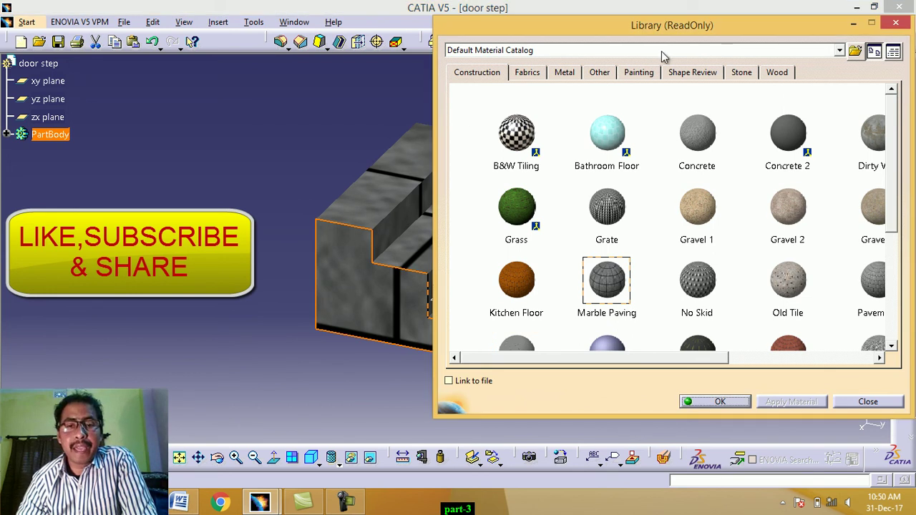
pyautogui.moveTo(434, 327); pyautogui.dragTo(539, 325)
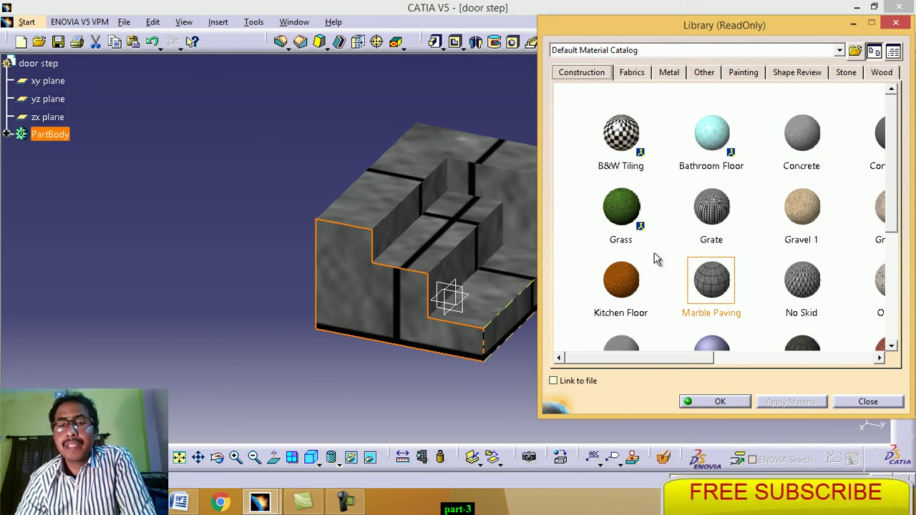
pyautogui.click(636, 283)
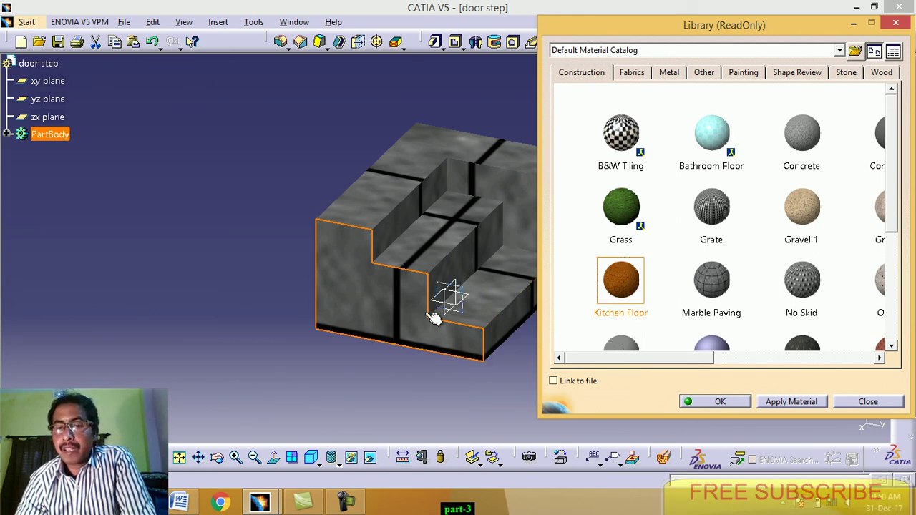
pyautogui.click(780, 405)
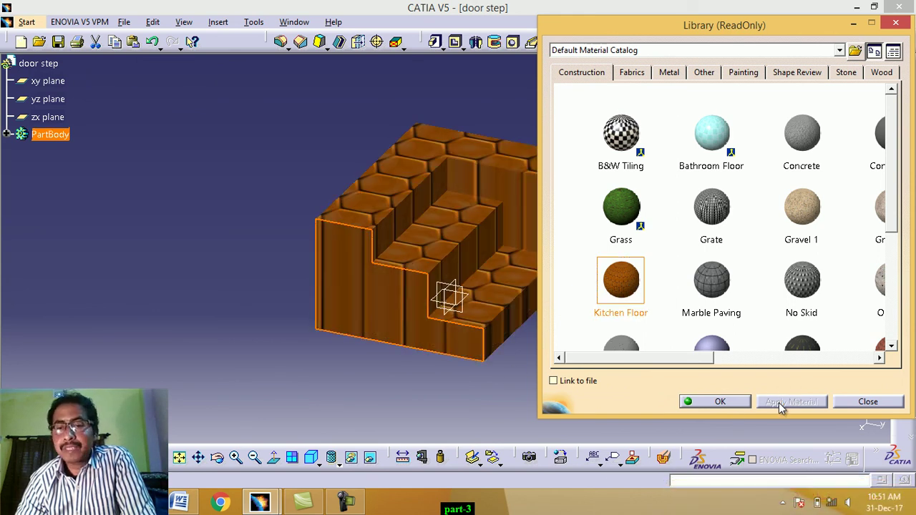
pyautogui.click(719, 402)
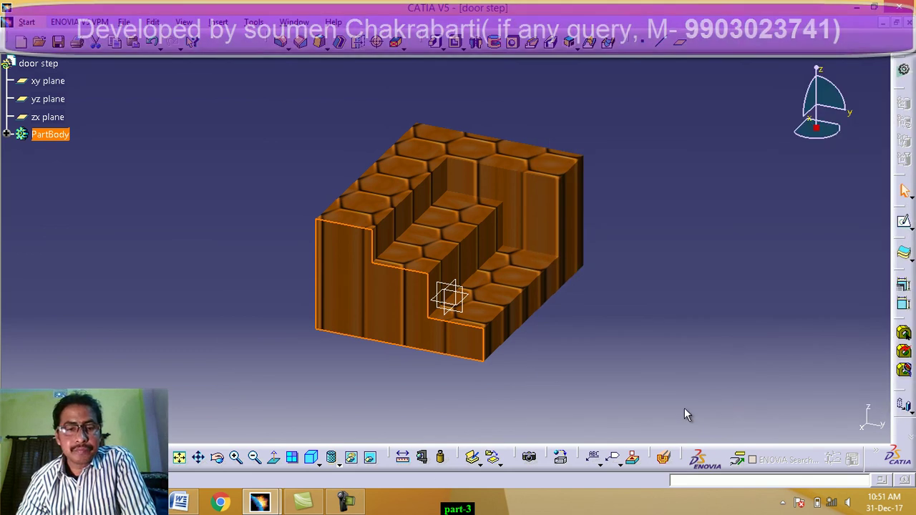
pyautogui.click(236, 458)
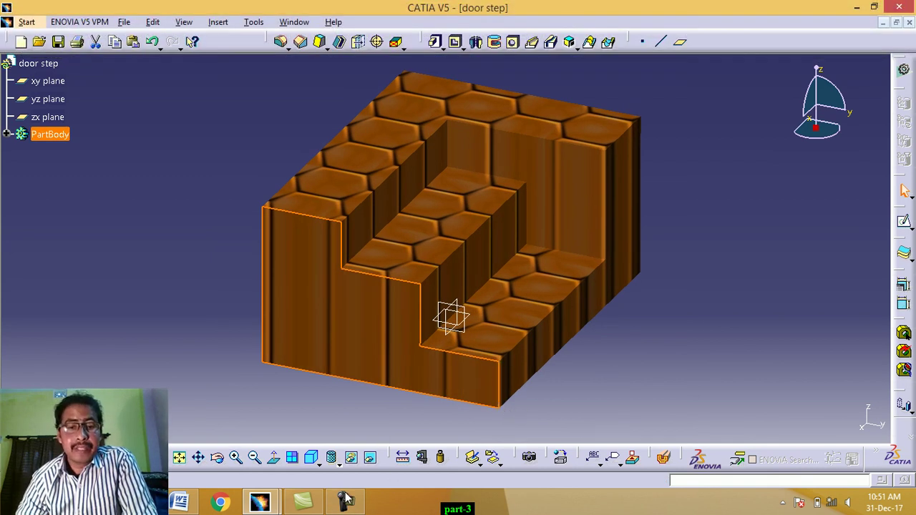
pyautogui.moveTo(349, 503)
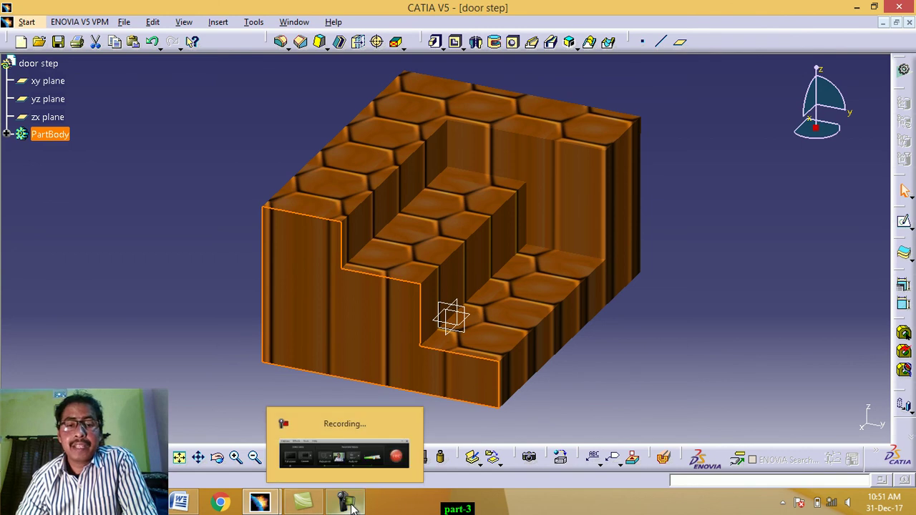
pyautogui.click(349, 503)
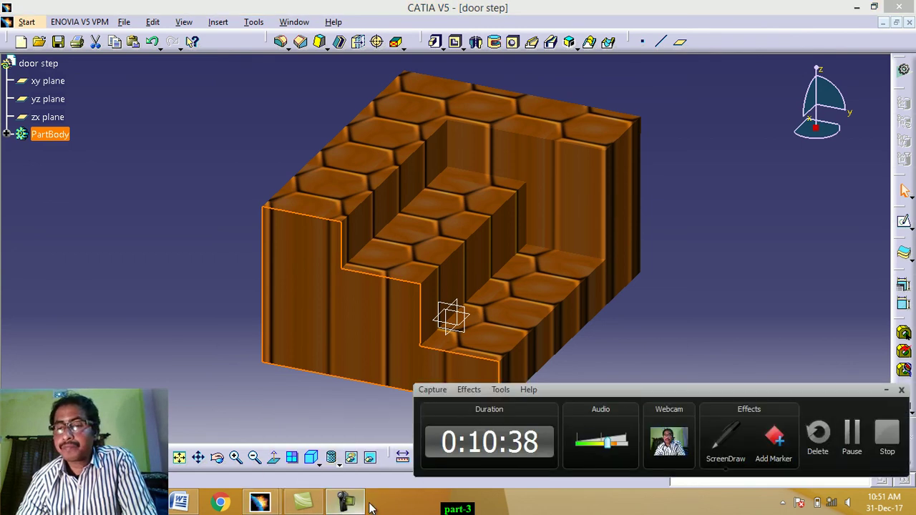